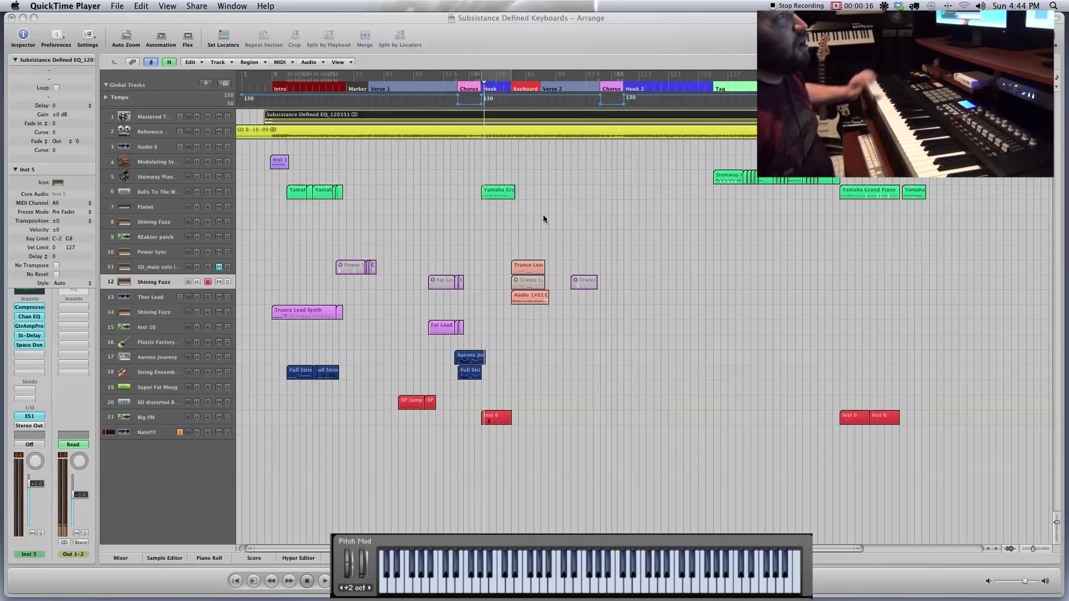
# Step: Bring Logic Pro forward and show the Mixer with every track's channel strip and plug-ins
pyautogui.hscroll(-1, 544, 218)
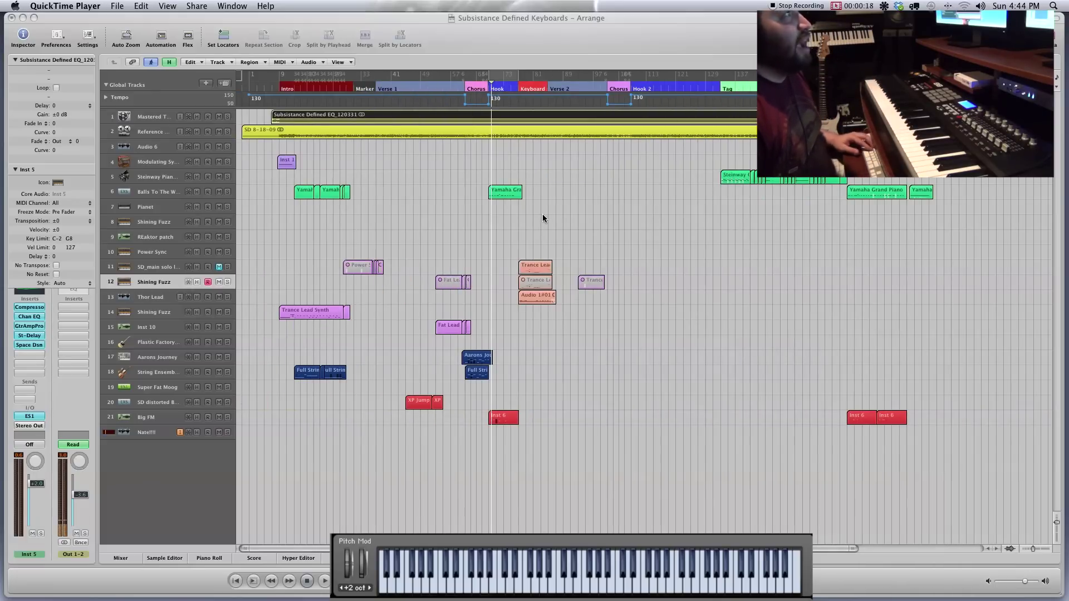
pyautogui.hscroll(5, 544, 218)
pyautogui.hscroll(-5, 544, 218)
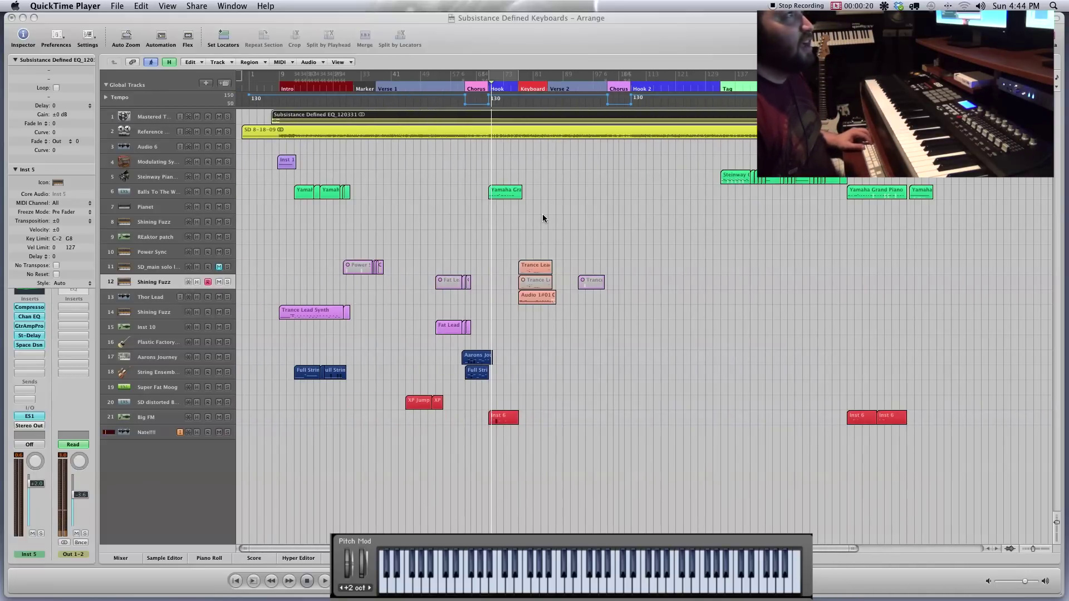
pyautogui.hscroll(5, 543, 218)
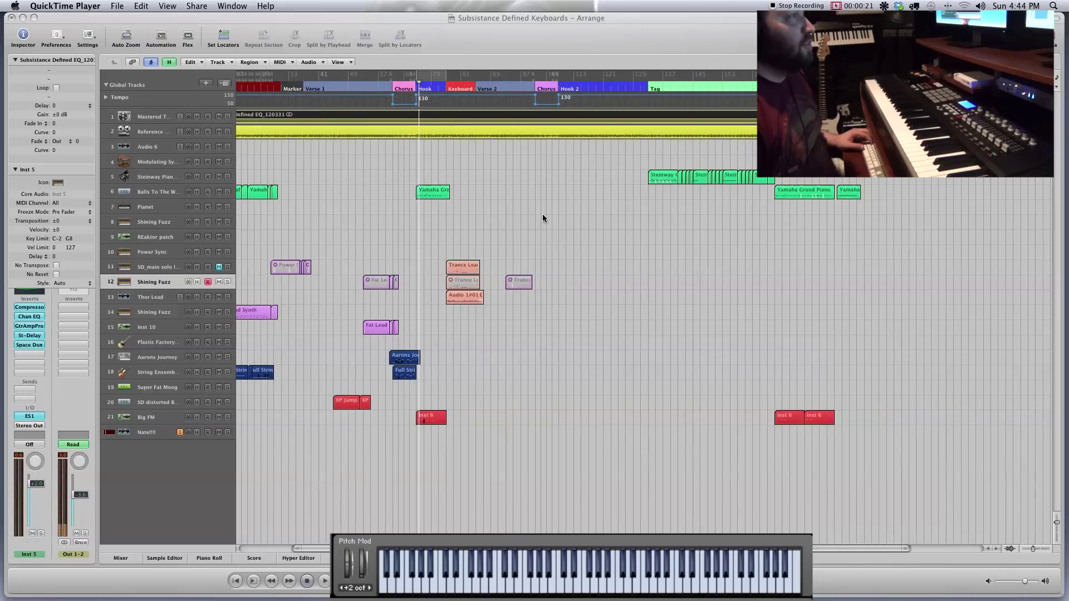
pyautogui.hscroll(-5, 542, 217)
pyautogui.hscroll(2, 543, 217)
pyautogui.hscroll(-2, 543, 217)
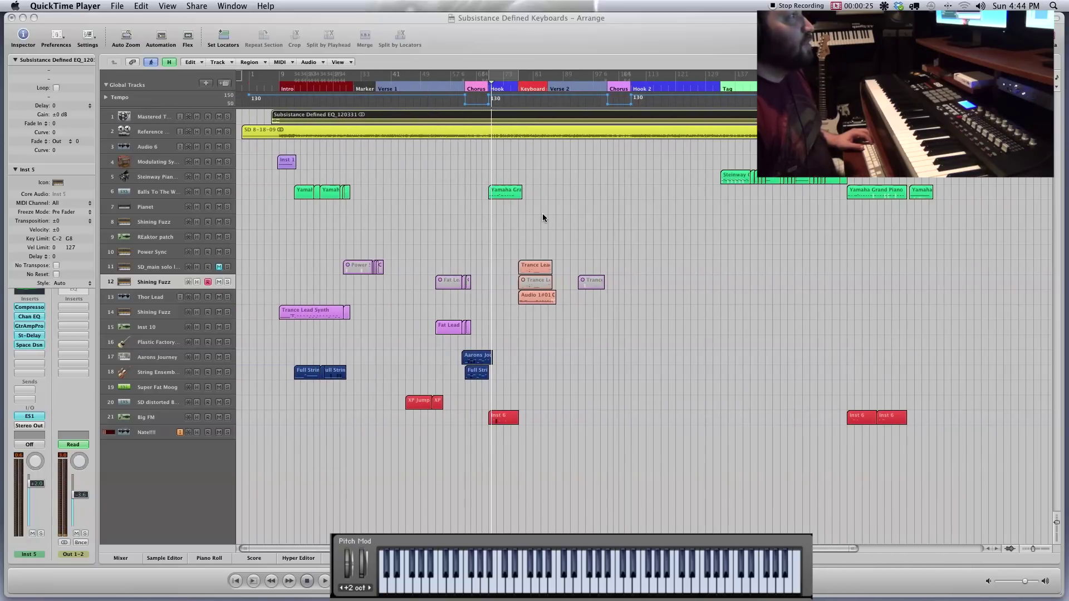
pyautogui.click(640, 253)
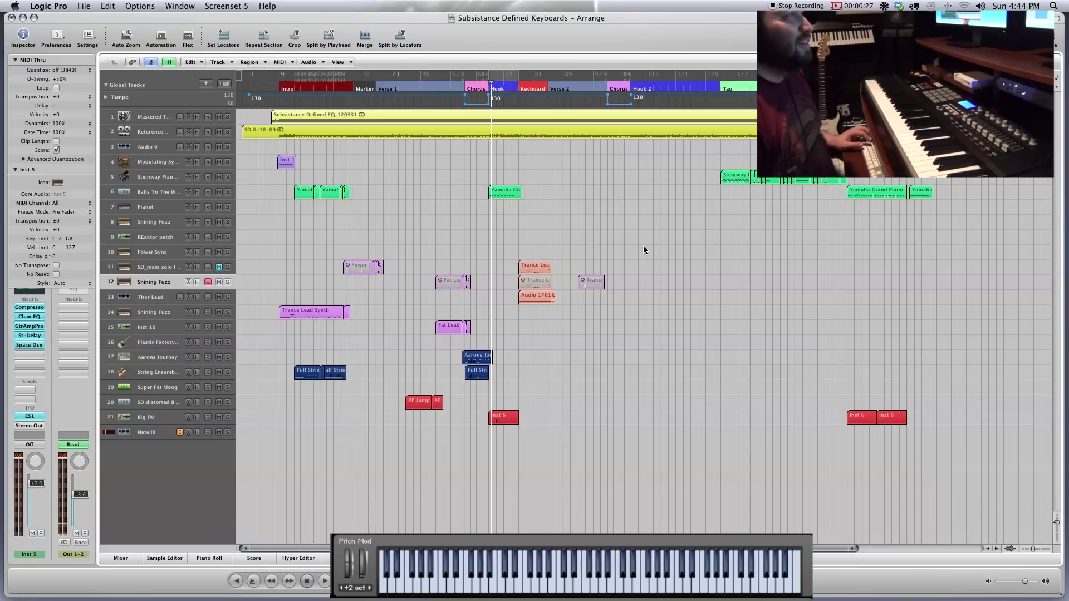
pyautogui.press('x')
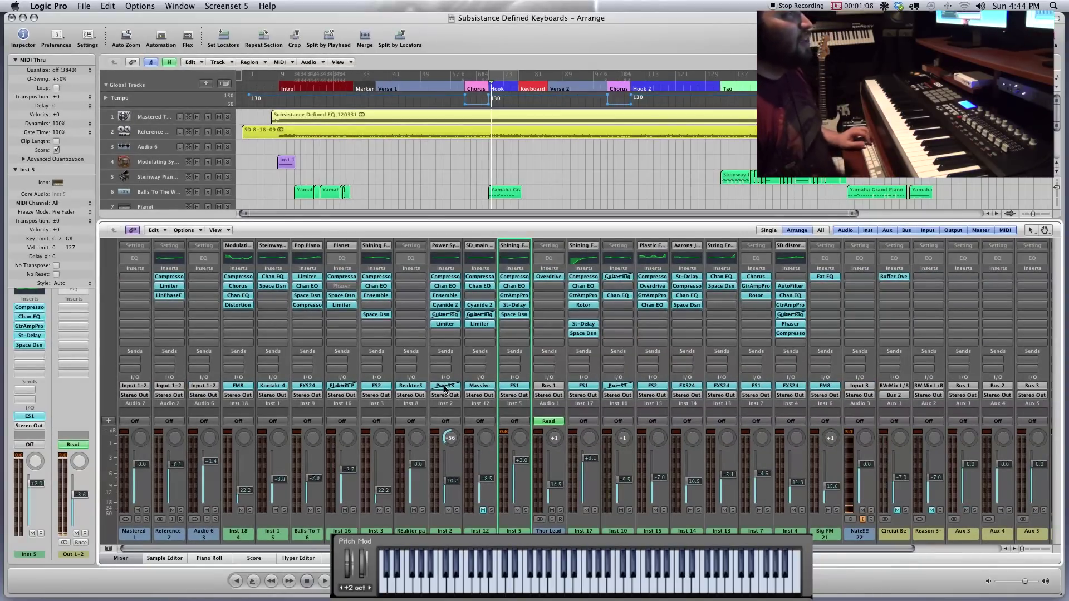
# Step: Hide the Mixer so the arrange area shows all 21 tracks and their regions
pyautogui.press('x')
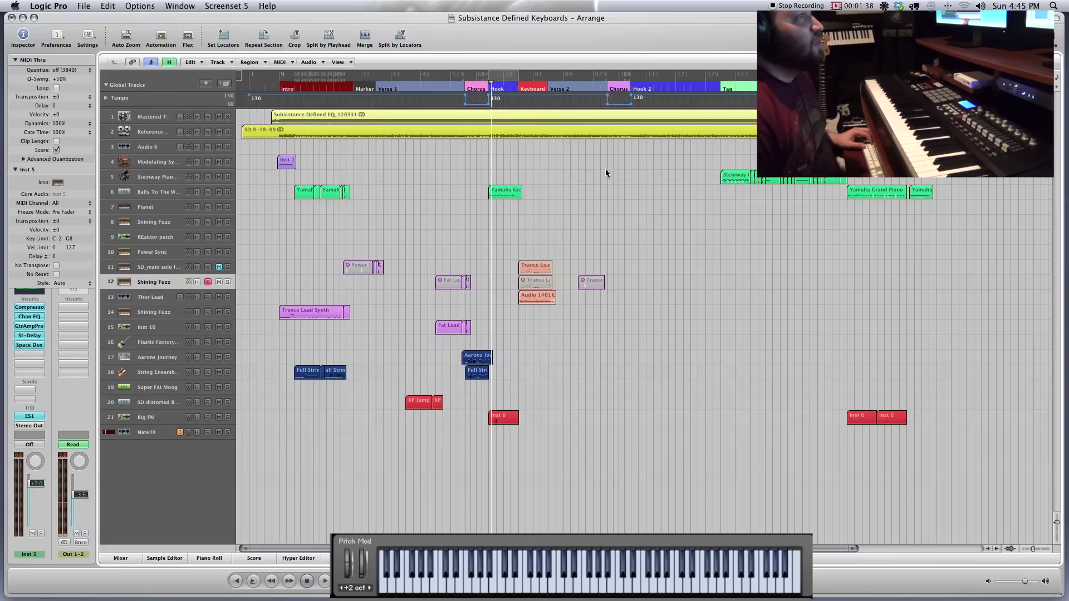
# Step: Marquee-select the stacked Keyboard-section regions, then clear that selection and select the SD_main track
pyautogui.moveTo(542, 217); pyautogui.dragTo(547, 312)
pyautogui.press('Escape')
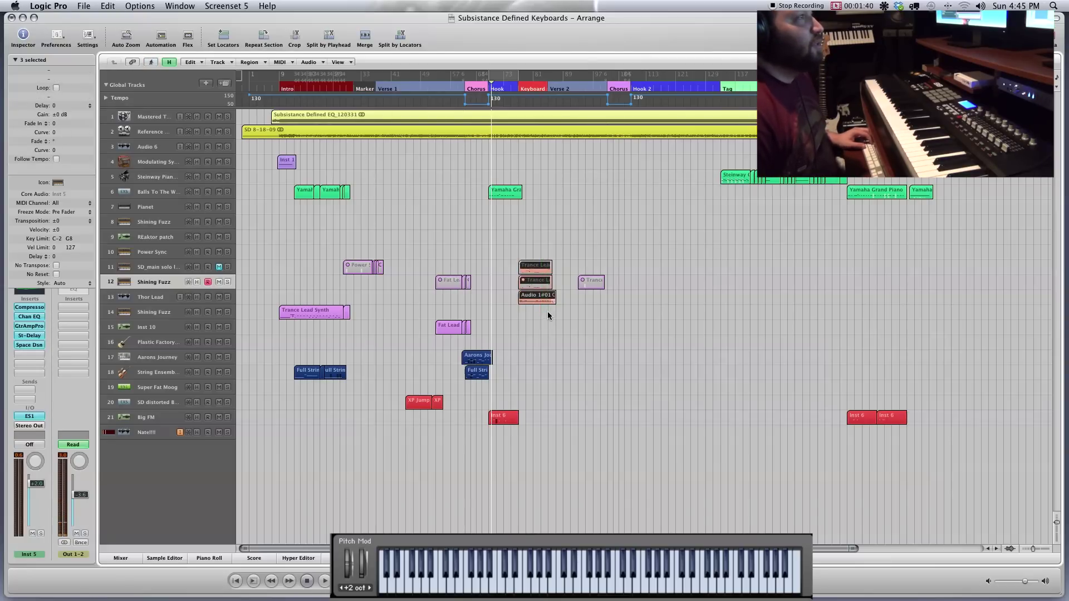
pyautogui.click(513, 273)
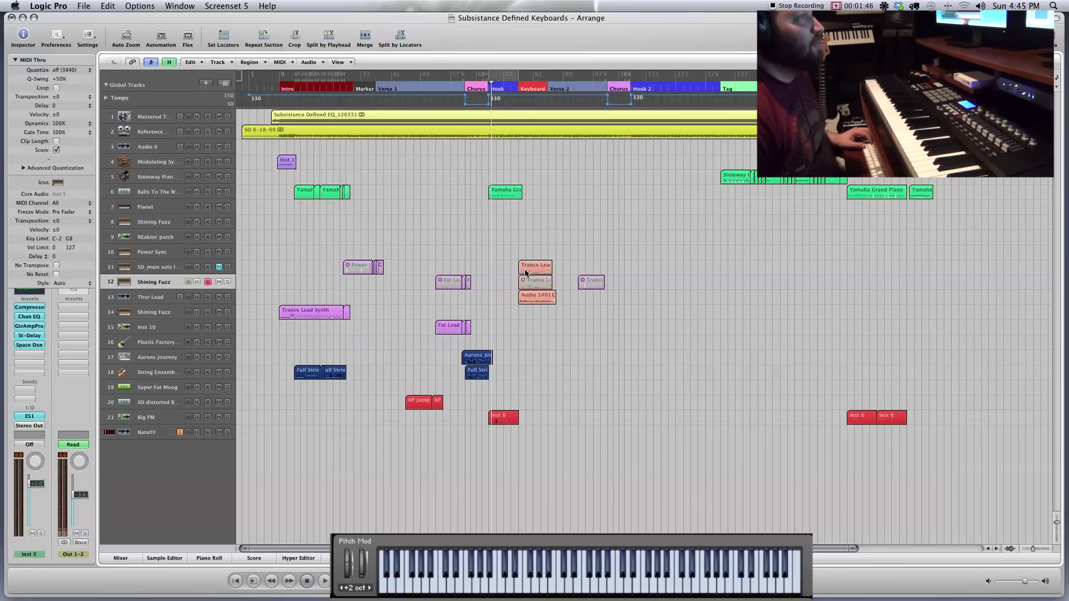
pyautogui.click(168, 268)
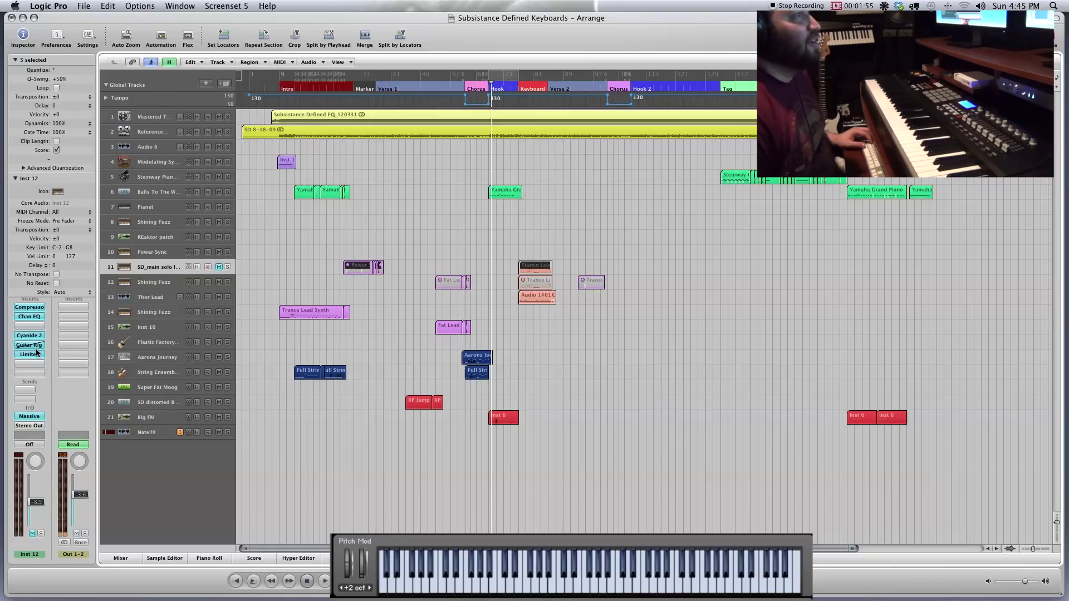
# Step: Select the Trance Lead region plus its matching Keyboard-section regions, and turn on Catch
pyautogui.click(535, 282)
pyautogui.hotkey('shift', 'c')
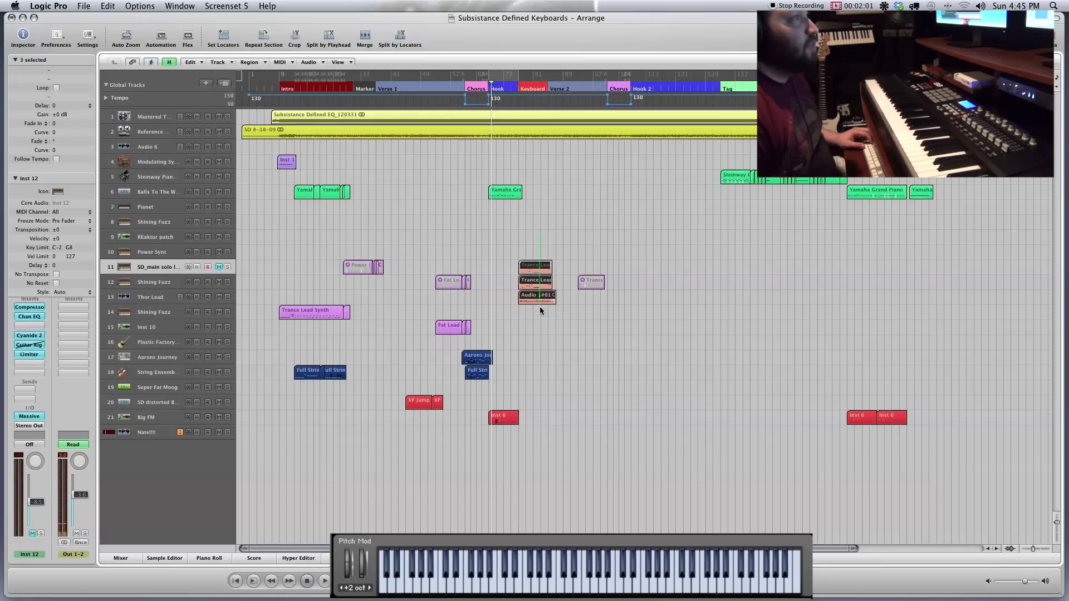
pyautogui.hotkey('ctrl', '.')
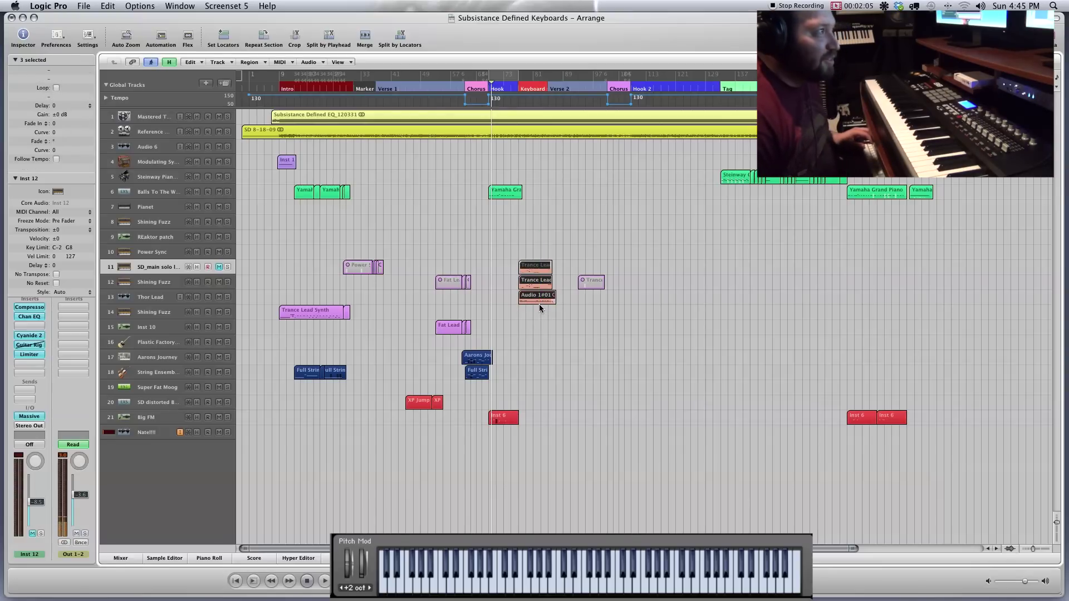
pyautogui.hscroll(1, 534, 300)
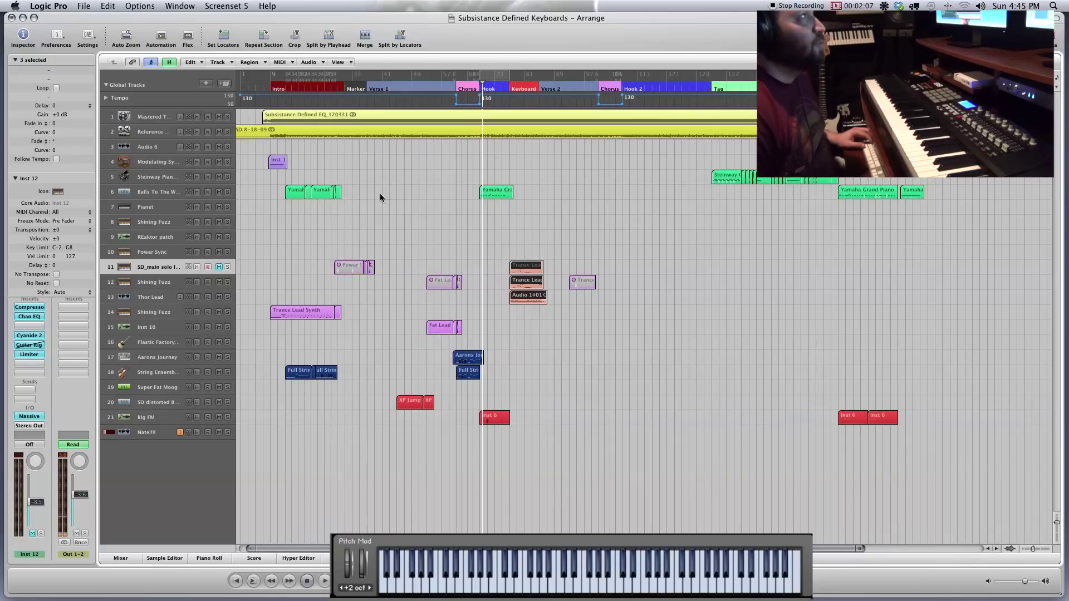
pyautogui.hscroll(2, 379, 193)
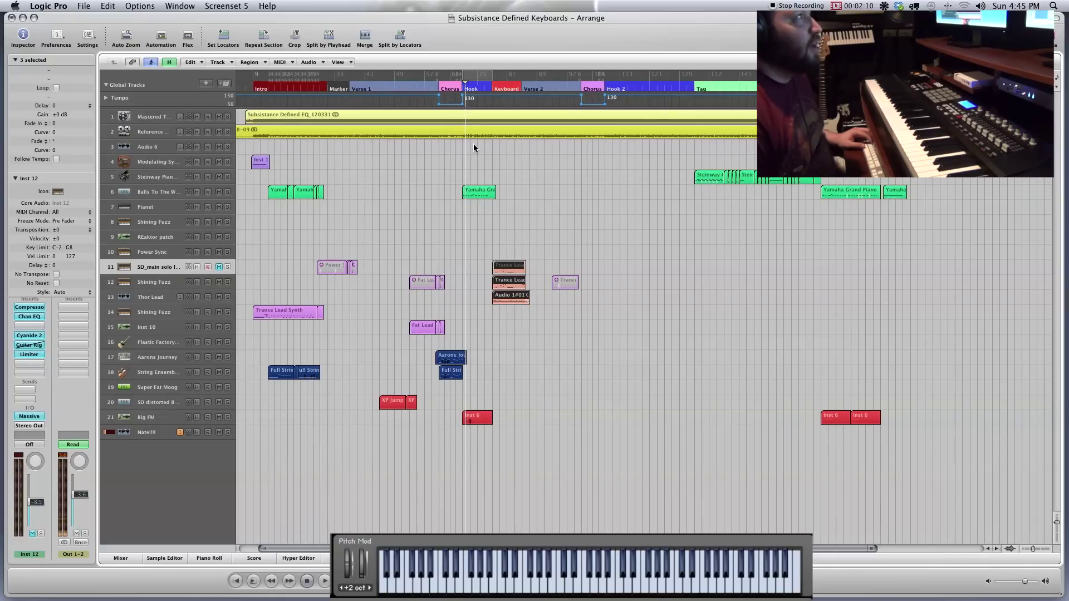
pyautogui.hscroll(-3, 271, 134)
pyautogui.click(143, 132)
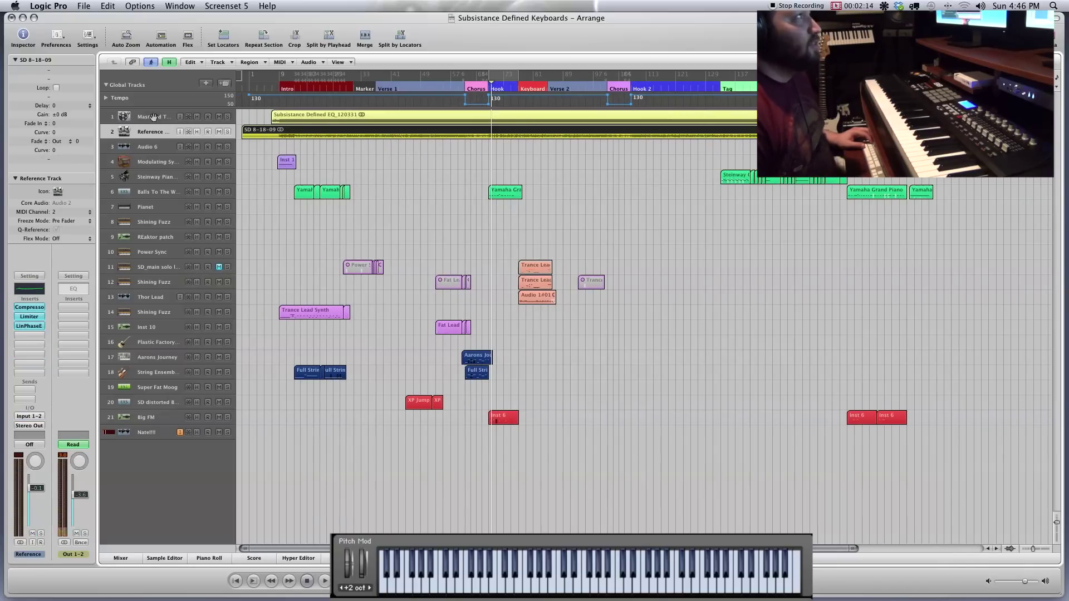
# Step: Enlarge the Mastered Track, play and stop the reference mix, then select regions on tracks 11–13
pyautogui.click(154, 117)
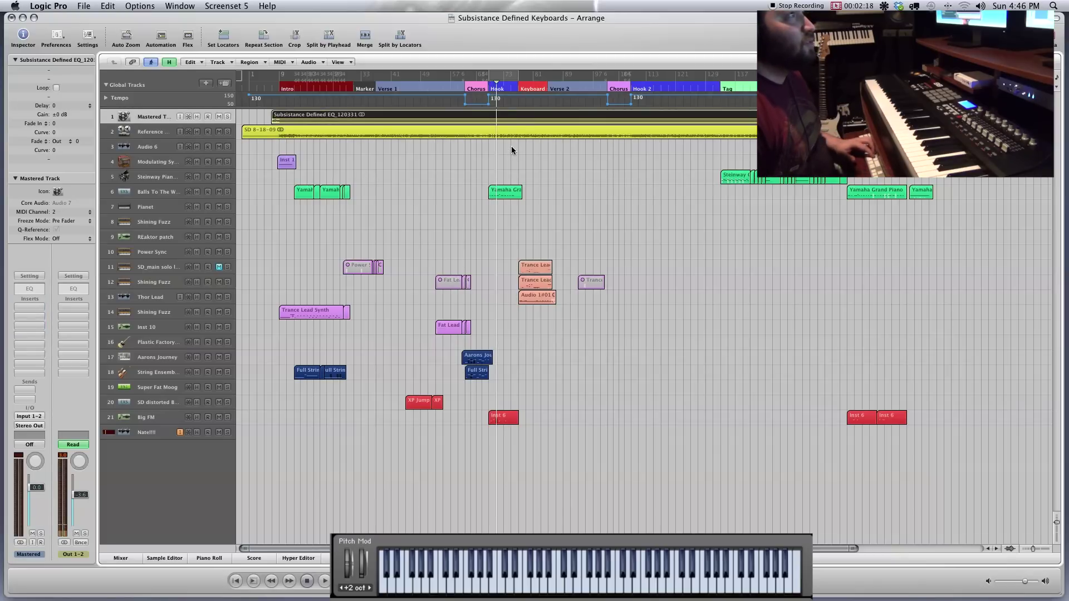
pyautogui.hotkey('ctrl', 'z')
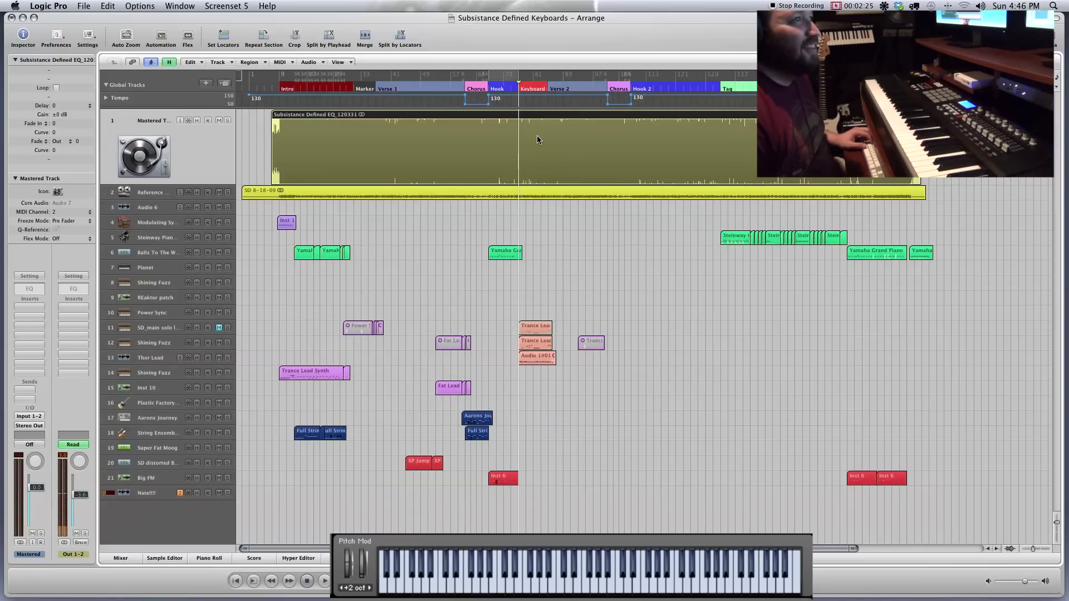
pyautogui.press('space')
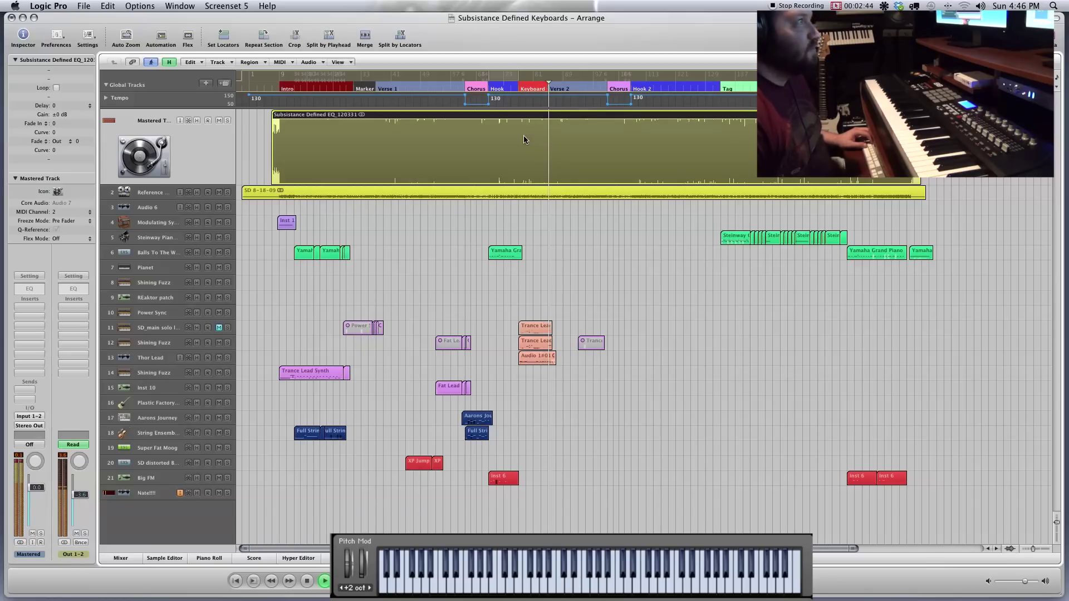
pyautogui.press('space')
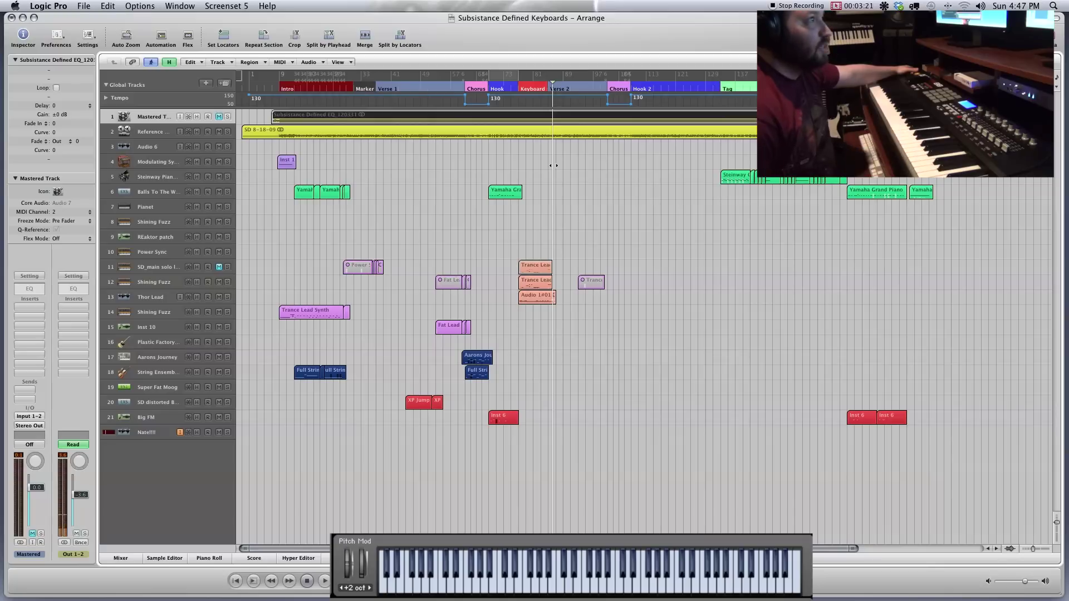
pyautogui.moveTo(533, 245); pyautogui.dragTo(533, 337)
# Step: Inspect and close the Shining Fuzz track's ES1 synth, then select the Thor Lead track
pyautogui.click(532, 336)
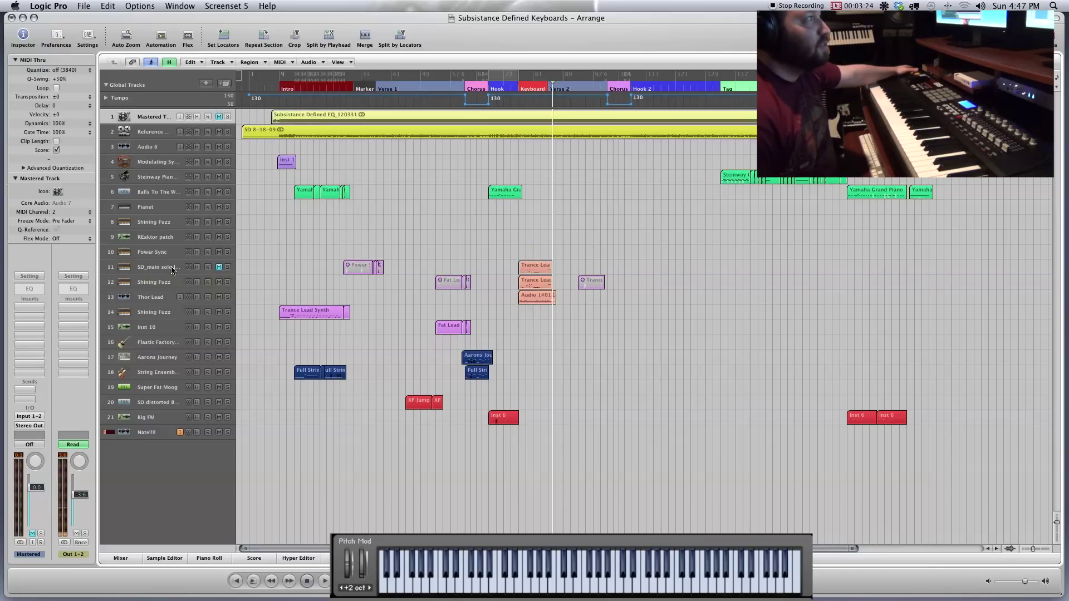
pyautogui.click(154, 284)
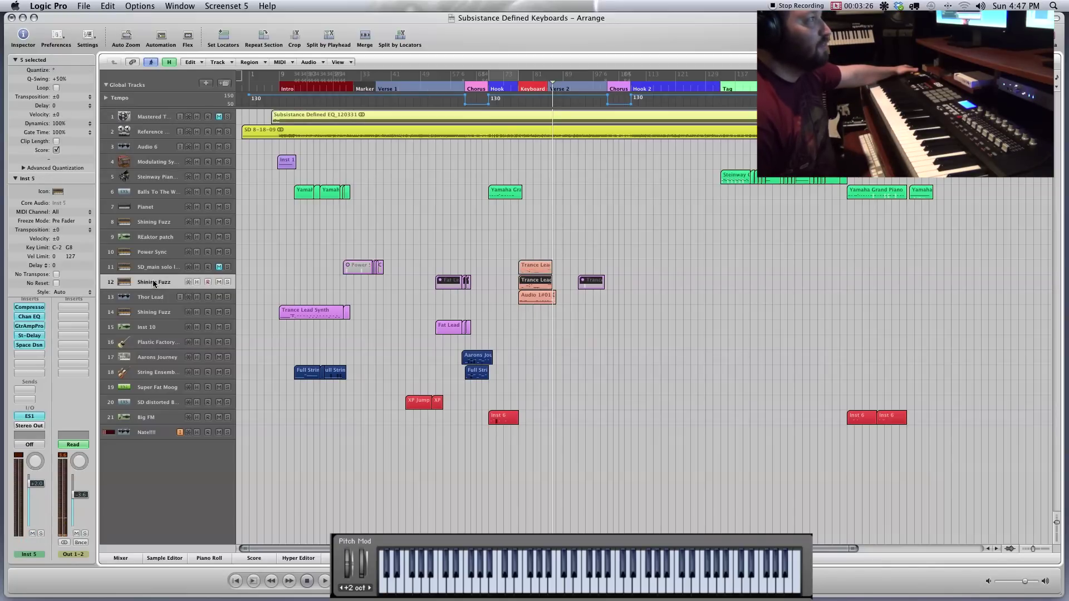
pyautogui.click(36, 419)
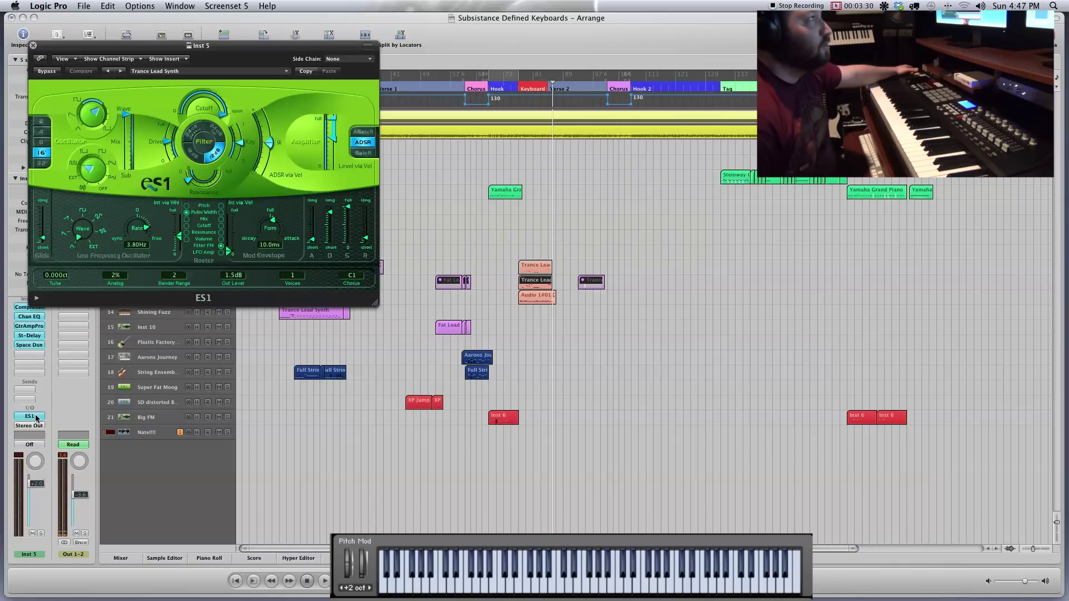
pyautogui.click(33, 45)
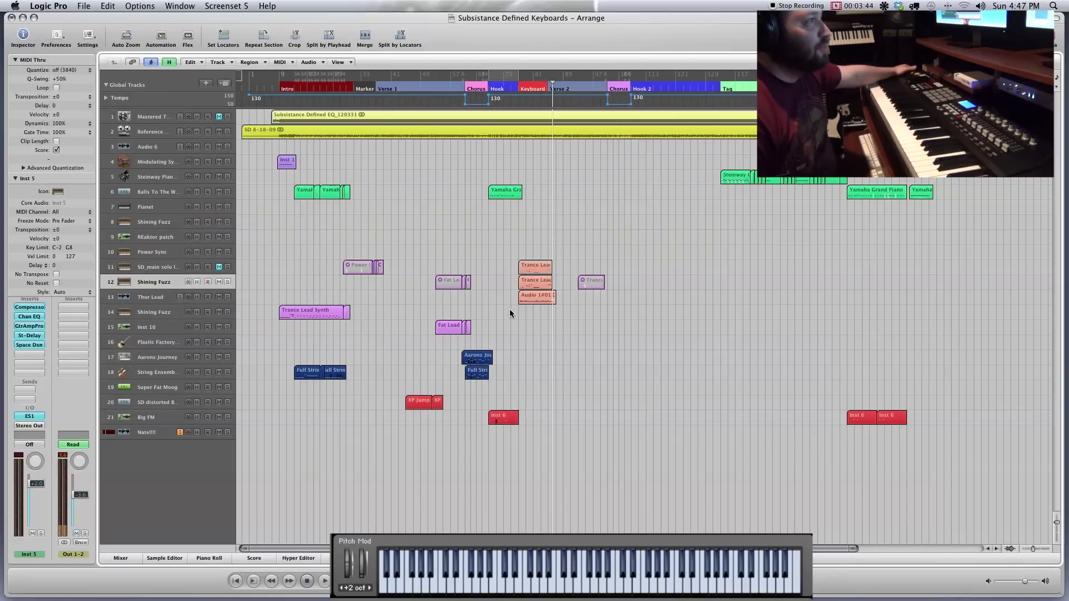
pyautogui.click(153, 296)
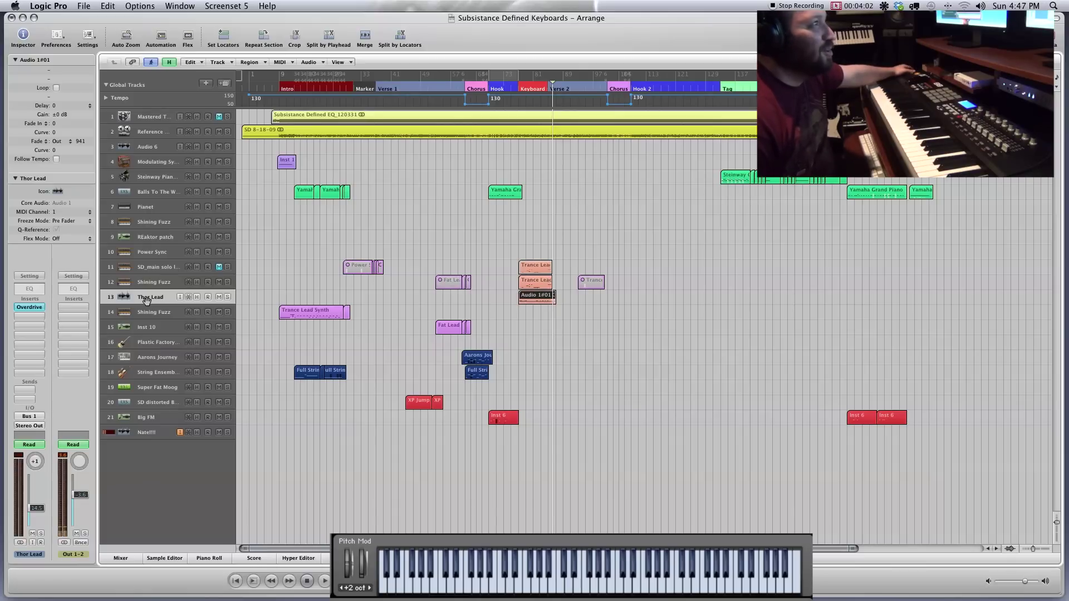
# Step: Solo Thor Lead, play it from the Keyboard section, then stop playback
pyautogui.click(227, 297)
pyautogui.click(519, 90)
pyautogui.press('space')
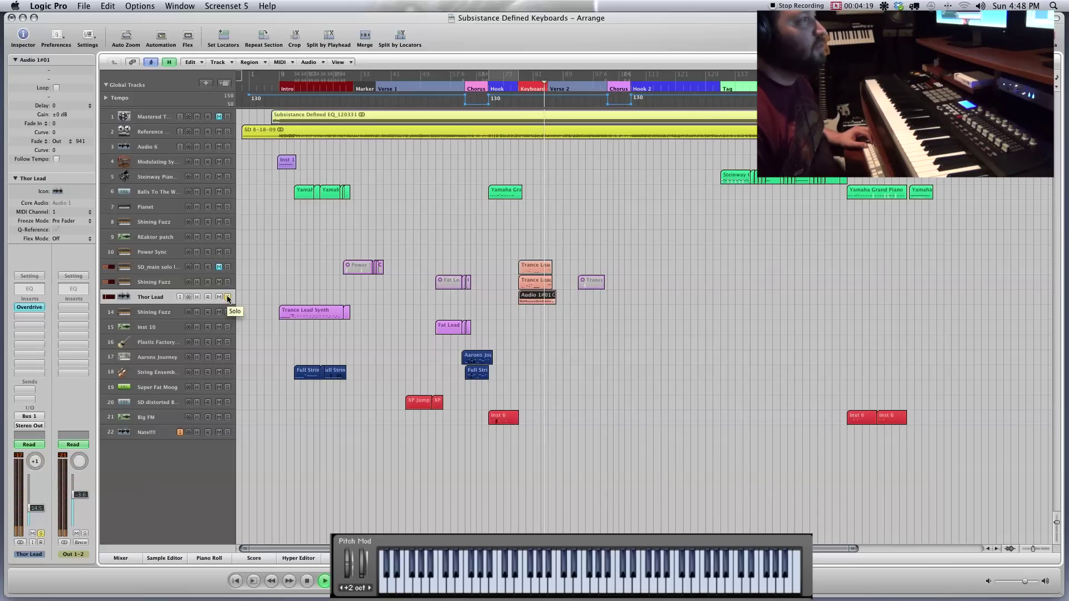
pyautogui.press('space')
pyautogui.click(278, 299)
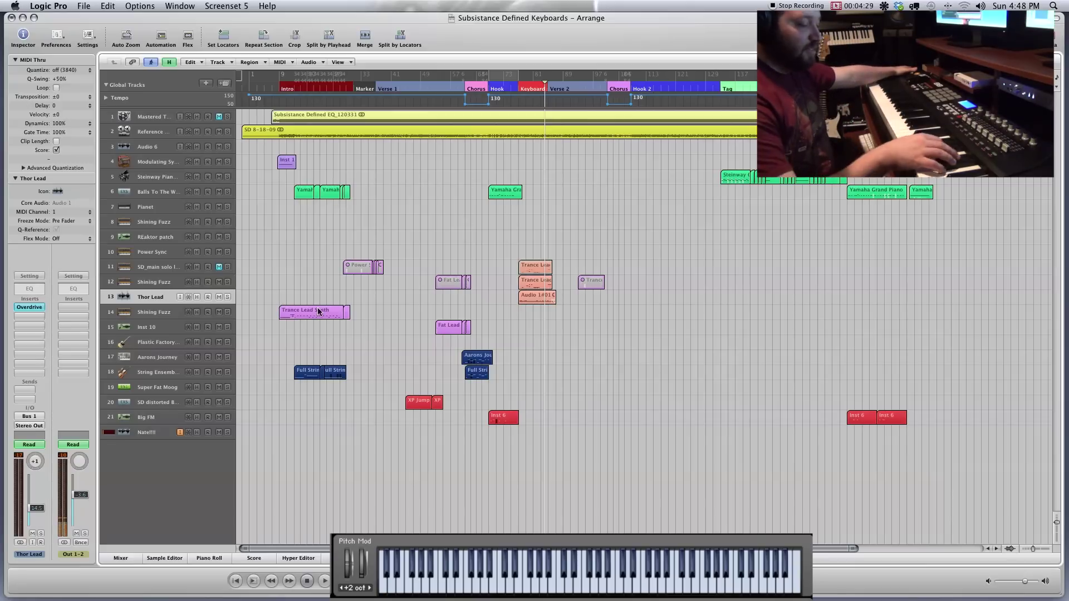
pyautogui.click(173, 288)
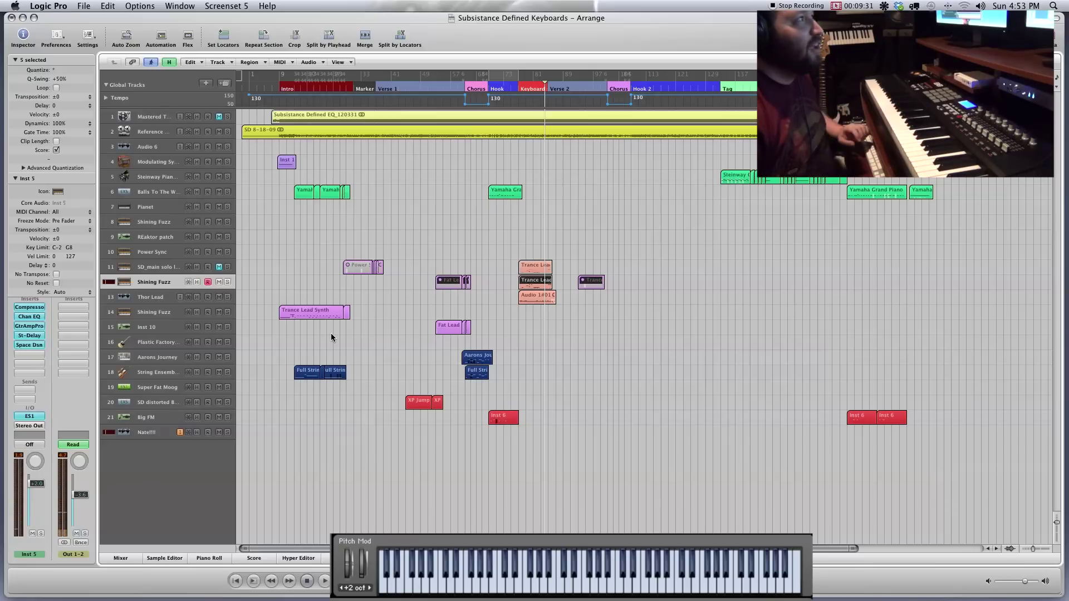
# Step: Mute the Trance Lead region on track 12 and move the playhead back about eight bars
pyautogui.click(515, 285)
pyautogui.click(535, 283)
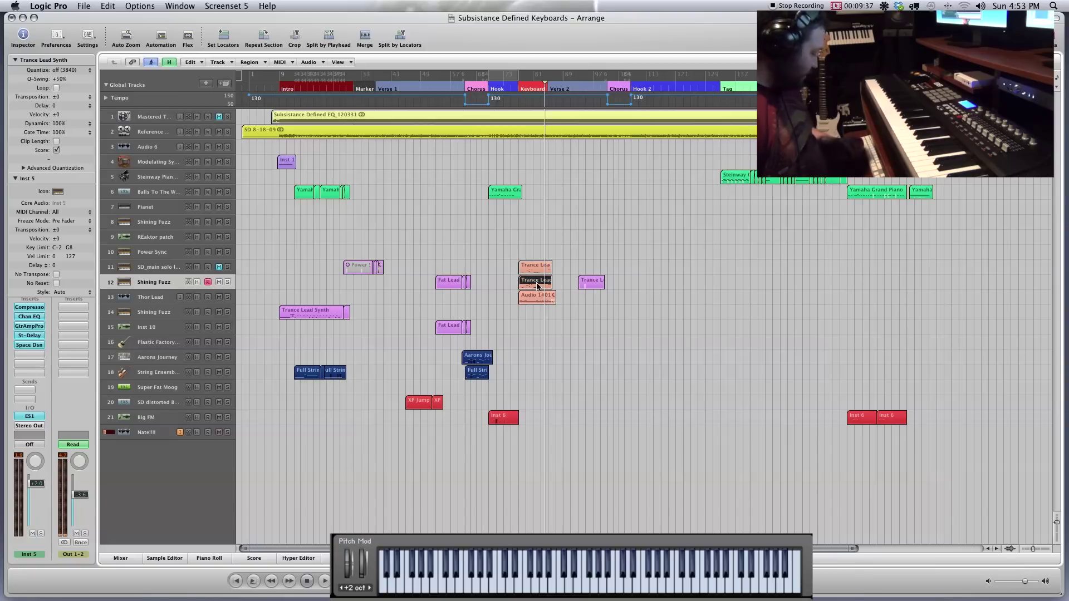
pyautogui.press('m')
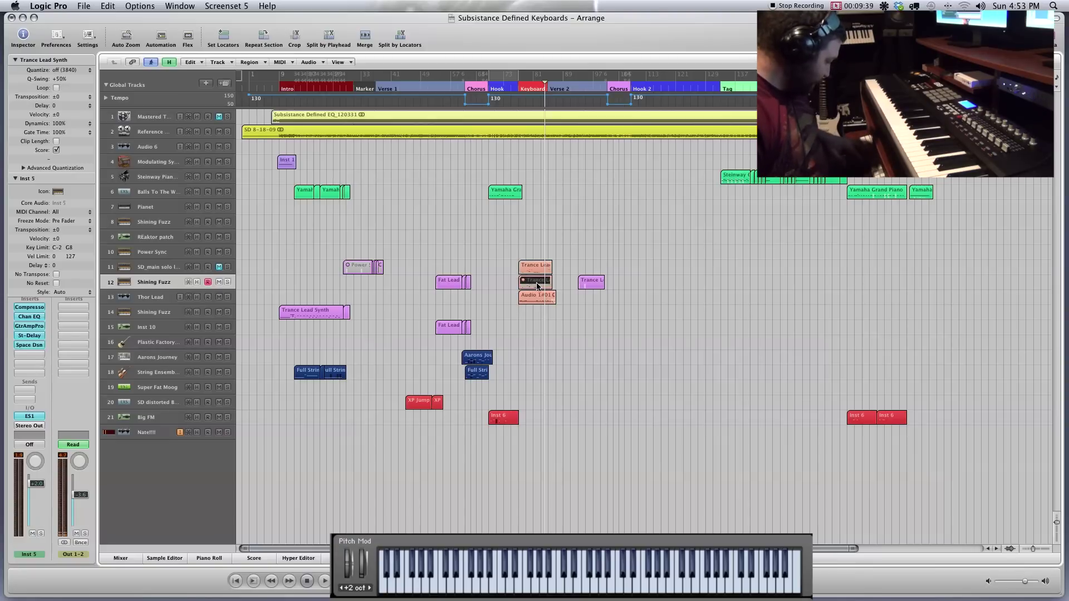
pyautogui.press(',')
pyautogui.press(',')
pyautogui.press(',')
pyautogui.press(',')
pyautogui.press(',')
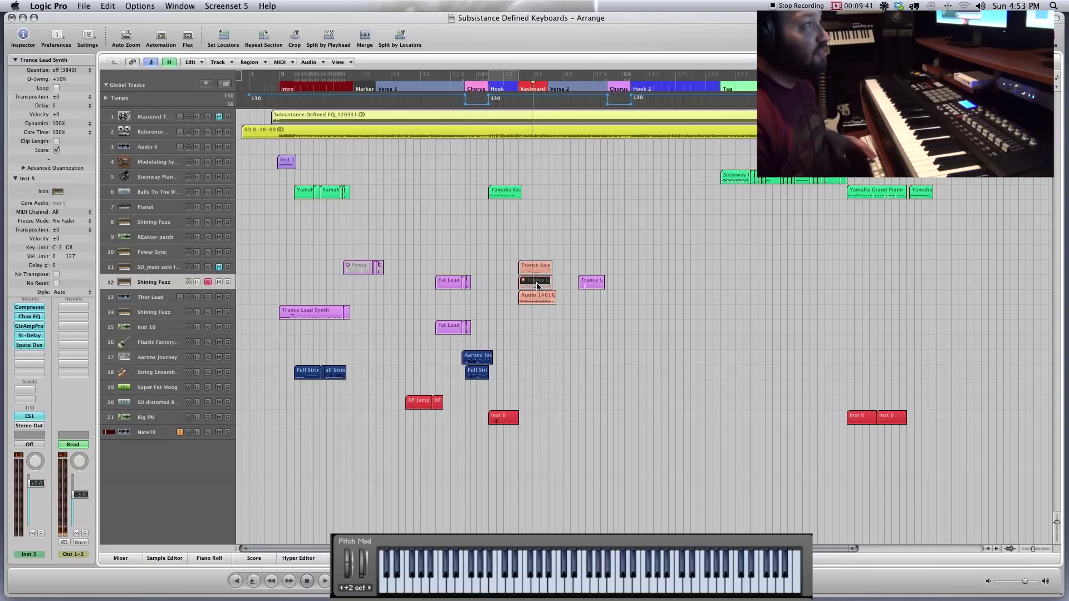
pyautogui.press(',')
pyautogui.press(',')
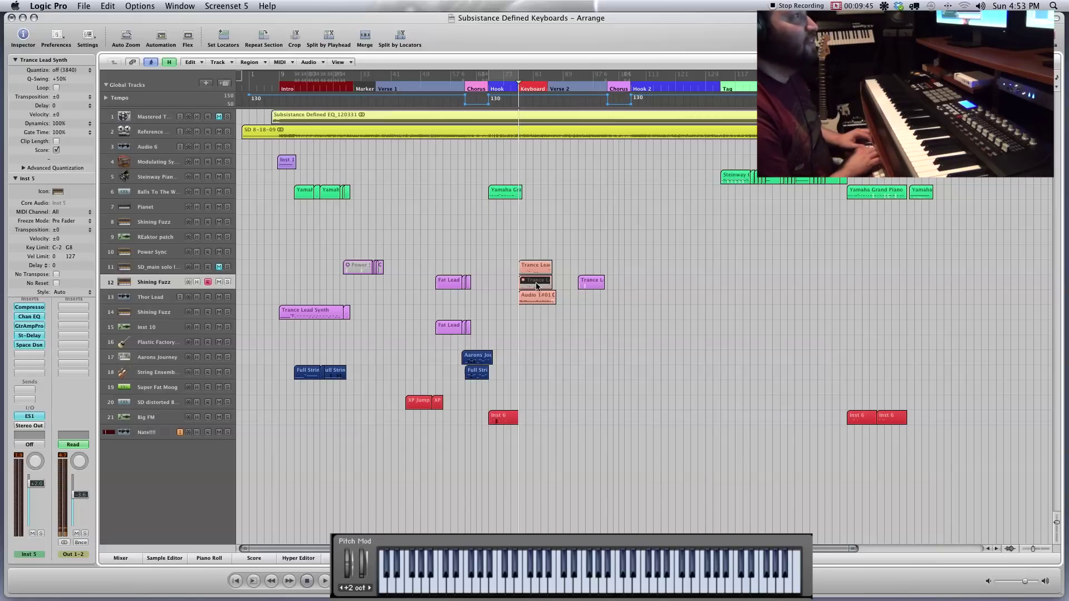
pyautogui.press(',')
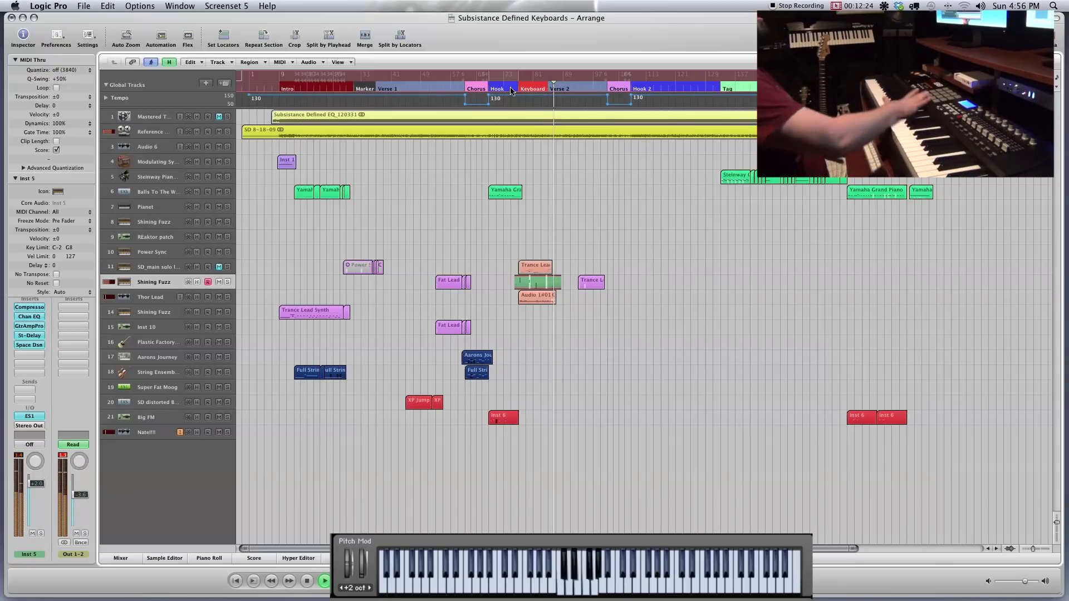
# Step: Stop recording, mute the new Trance Lead take on track 12, then deselect it
pyautogui.press('space')
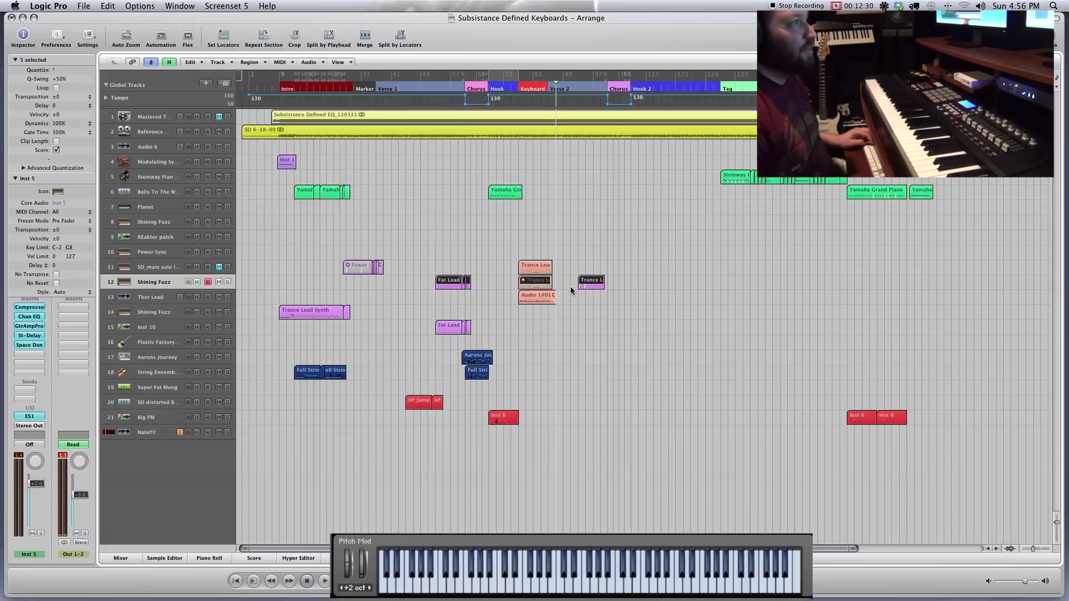
pyautogui.click(529, 286)
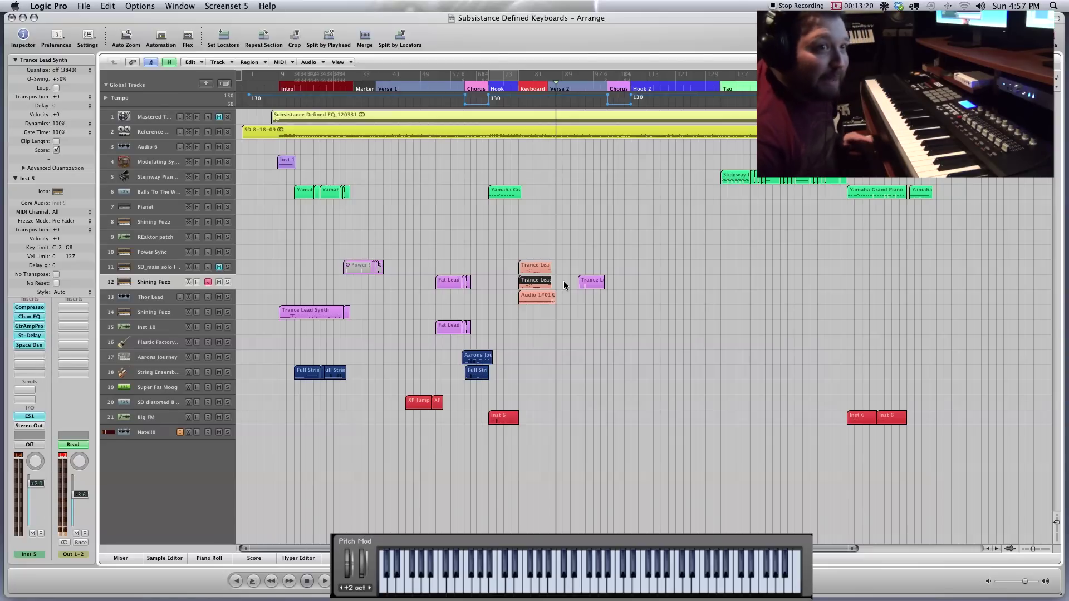
pyautogui.click(563, 282)
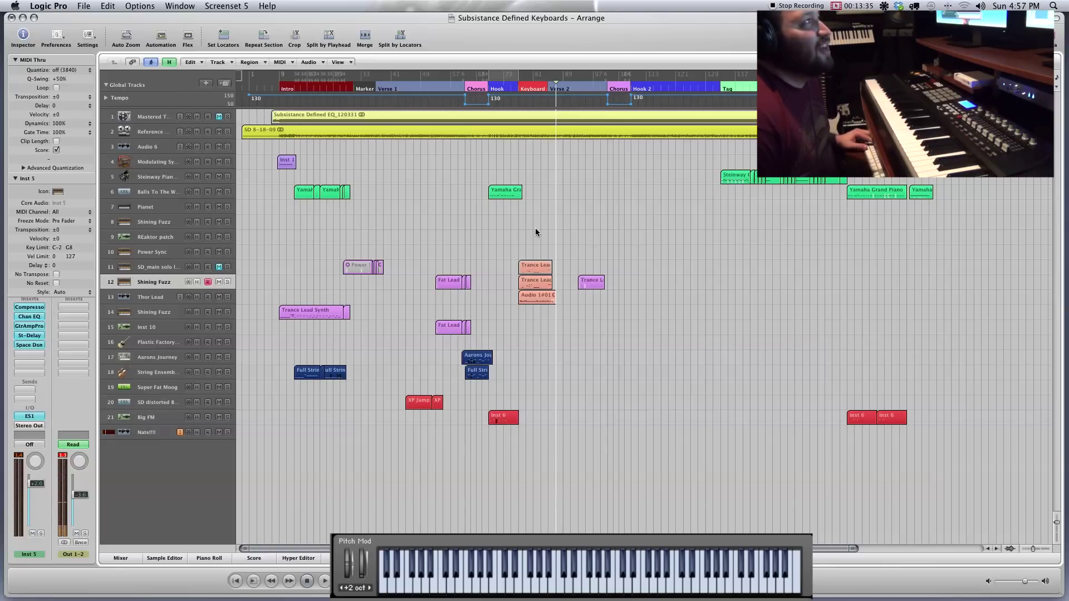
# Step: Select the Subsistance Defined EQ_120331 region on the Mastered Track
pyautogui.click(379, 115)
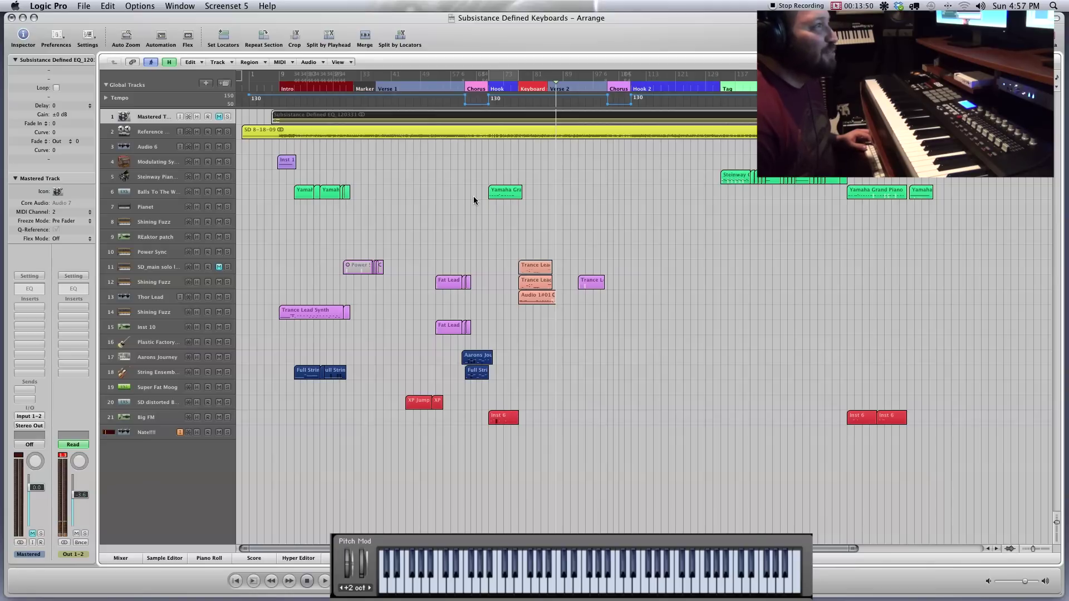
pyautogui.hscroll(5, 477, 228)
# Step: Add the Yamaha, Trance Lead, Audio 1#01, Fat Lead and Full Strings regions to the selection
pyautogui.hscroll(-5, 476, 225)
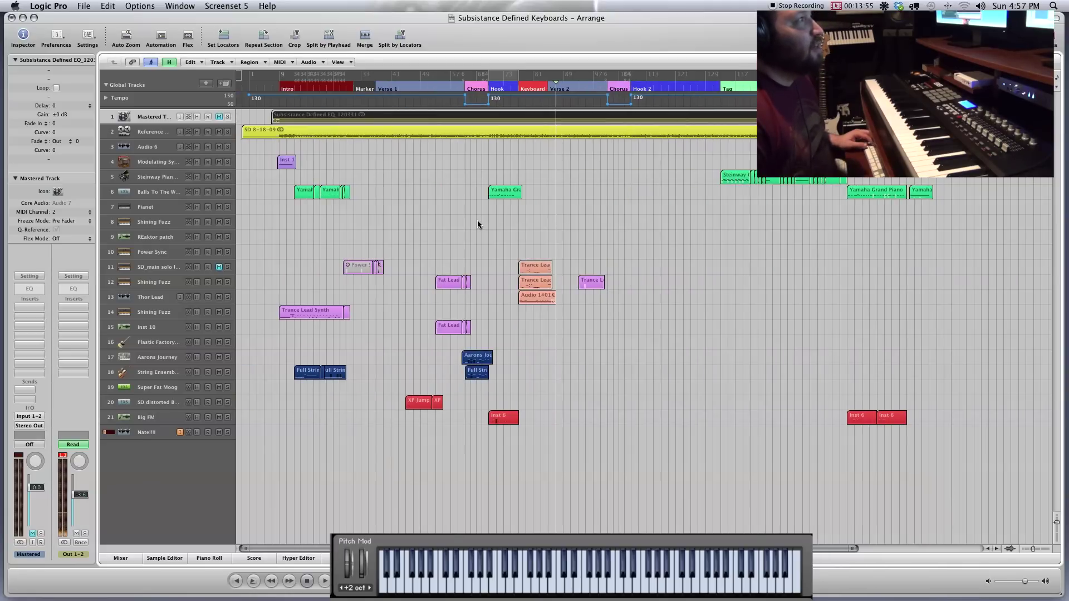
pyautogui.click(259, 192)
pyautogui.moveTo(672, 219); pyautogui.dragTo(969, 207)
pyautogui.moveTo(530, 287); pyautogui.dragTo(530, 309)
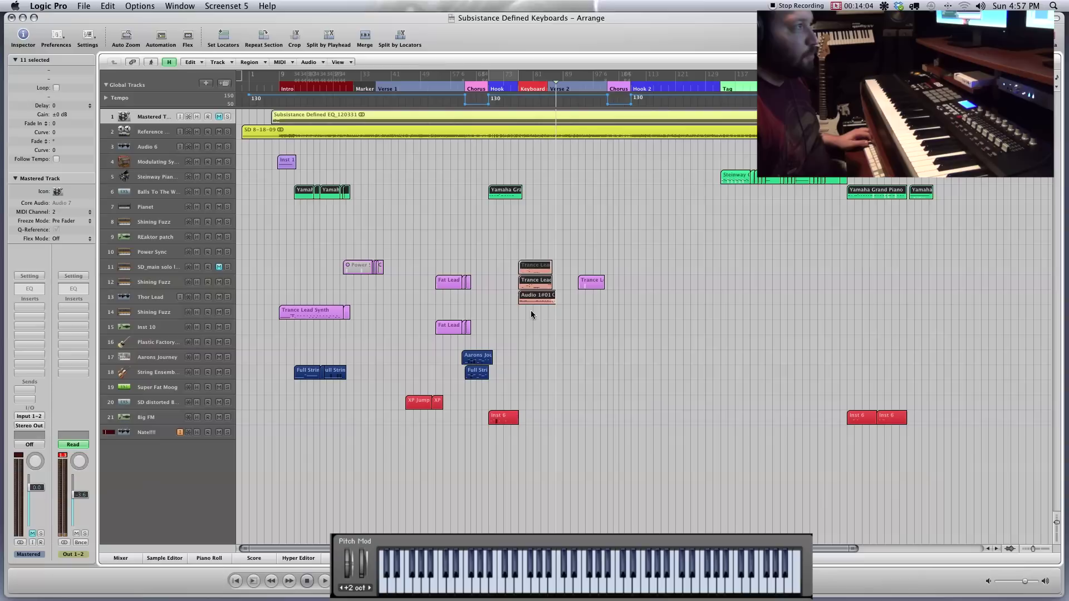
pyautogui.moveTo(429, 251); pyautogui.dragTo(472, 329)
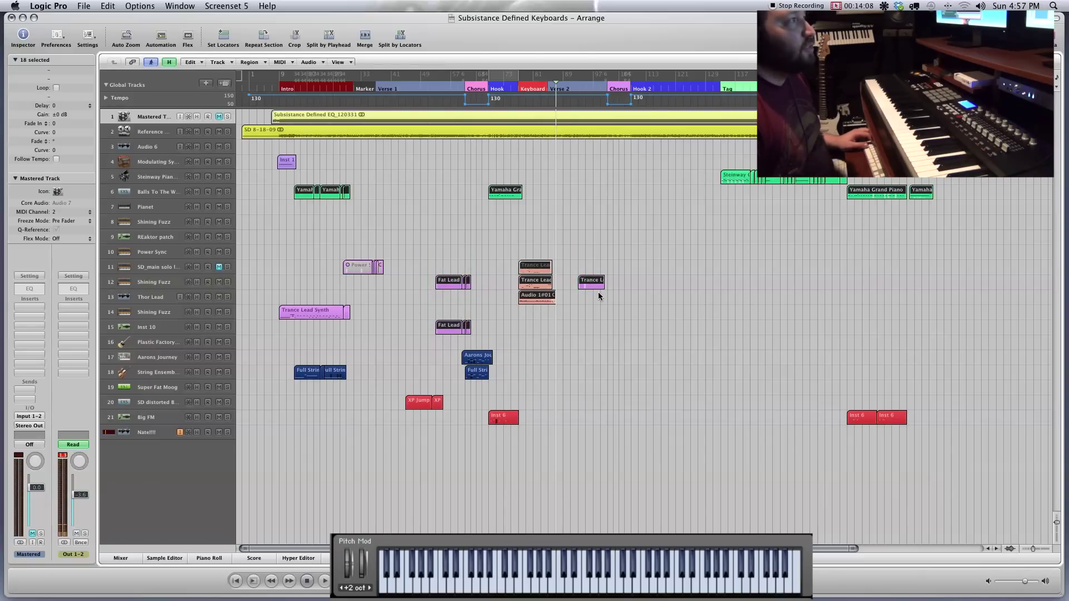
pyautogui.moveTo(291, 350); pyautogui.dragTo(510, 383)
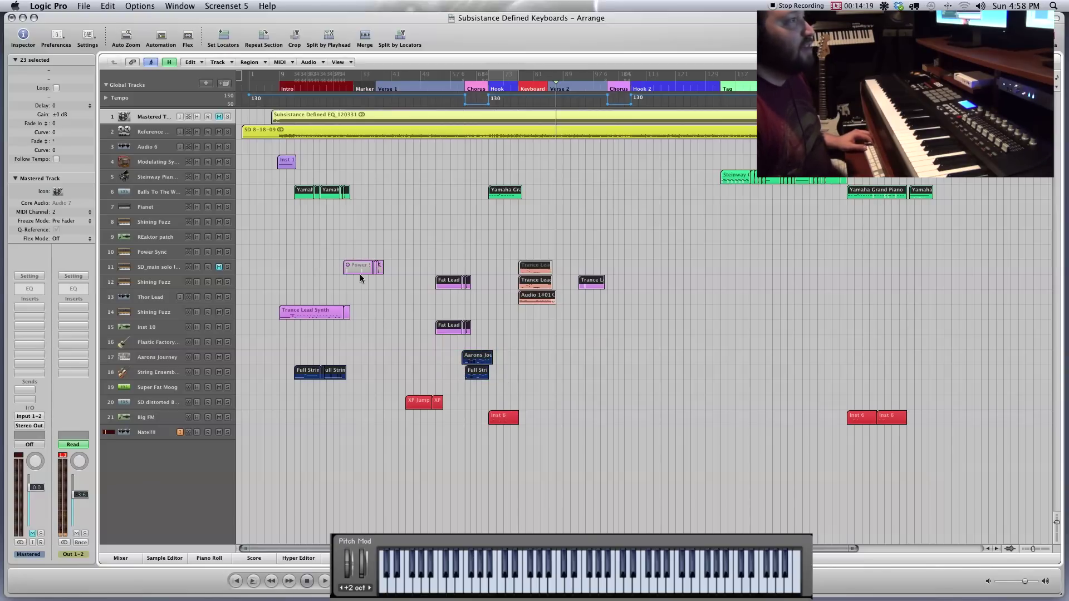
# Step: Deselect all regions, move the playhead to bar 9, and select organ track 4
pyautogui.click(267, 170)
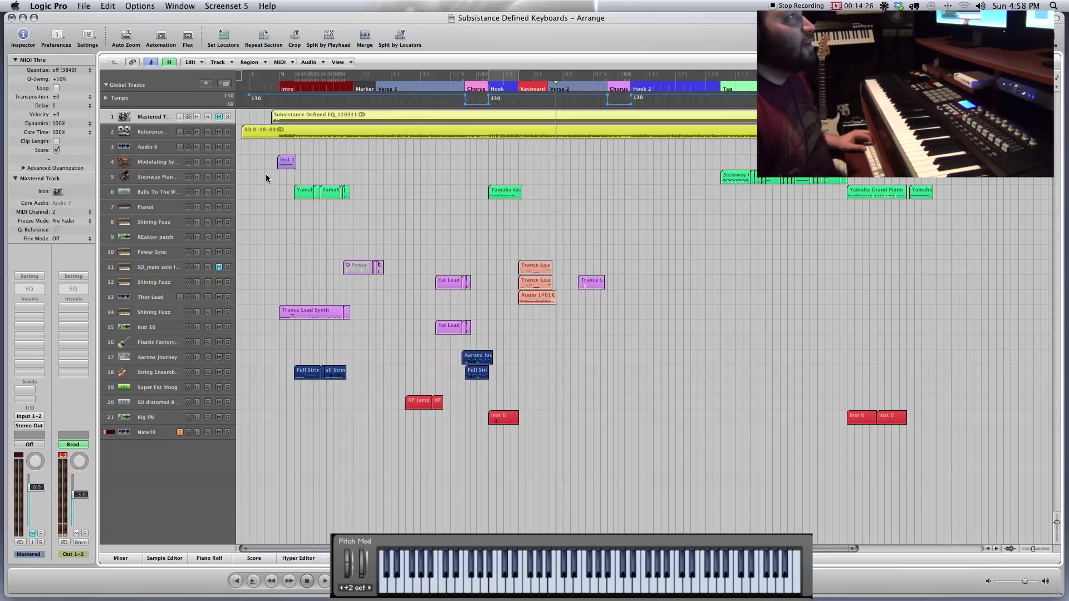
pyautogui.click(278, 83)
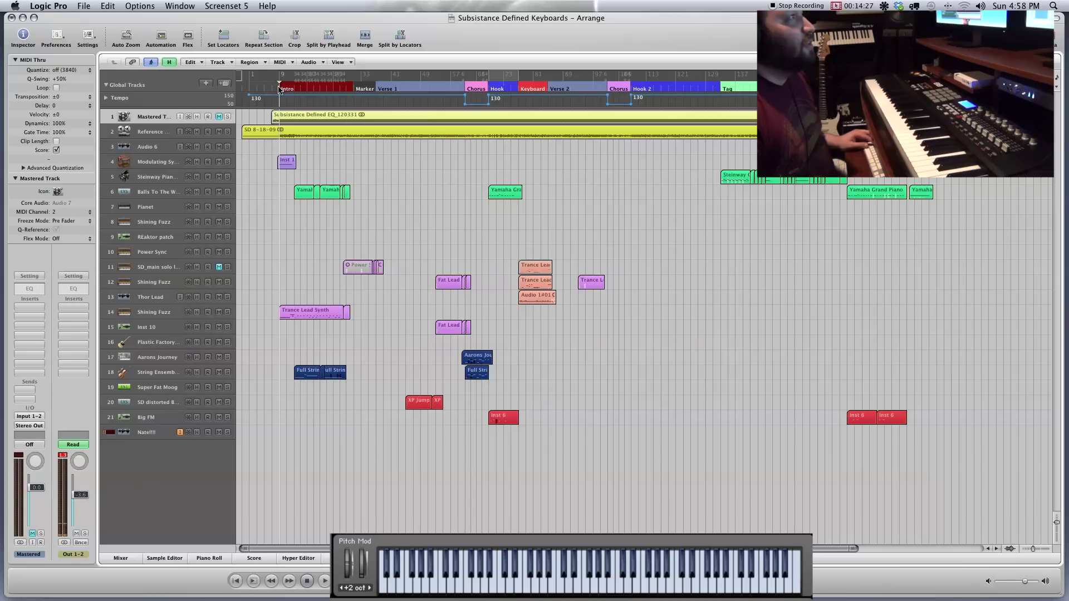
pyautogui.click(157, 165)
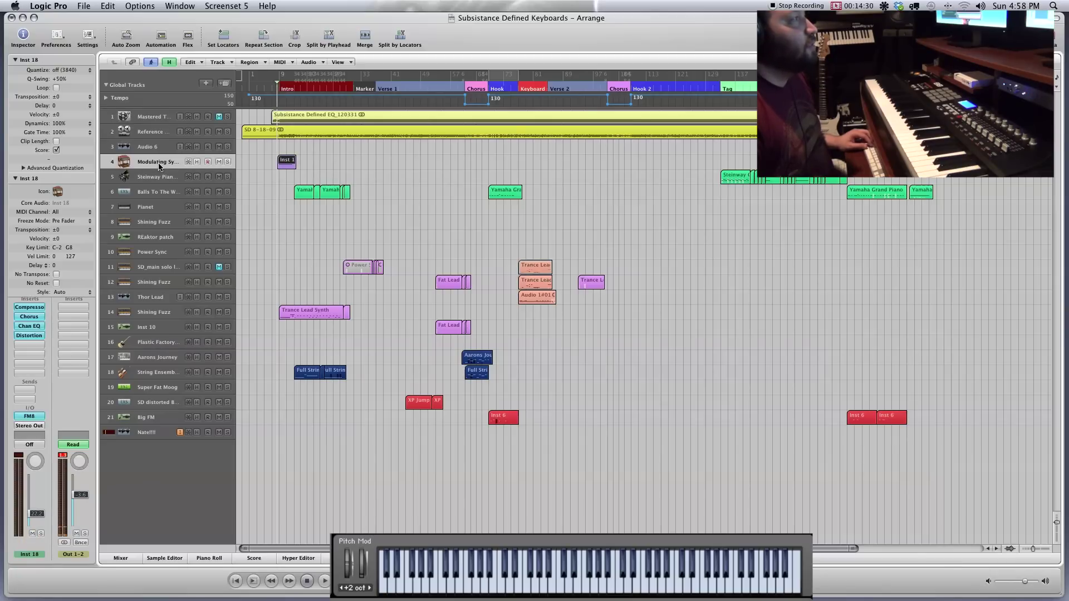
# Step: Collapse the Inspector section, enlarge track 4, and zoom horizontally on its Inst 18 region
pyautogui.click(15, 178)
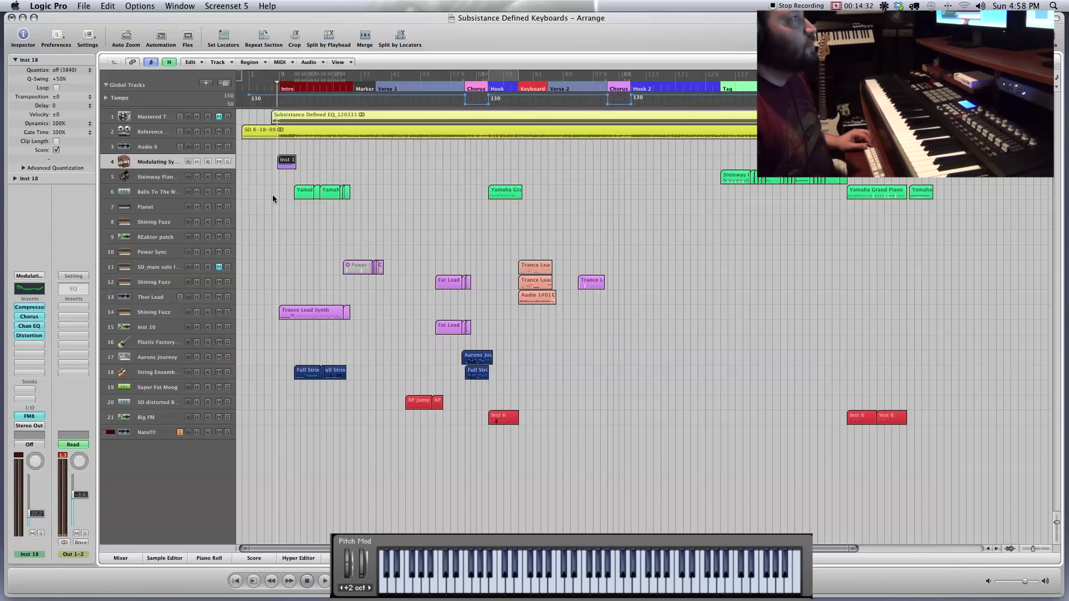
pyautogui.hotkey('ctrl', 'z')
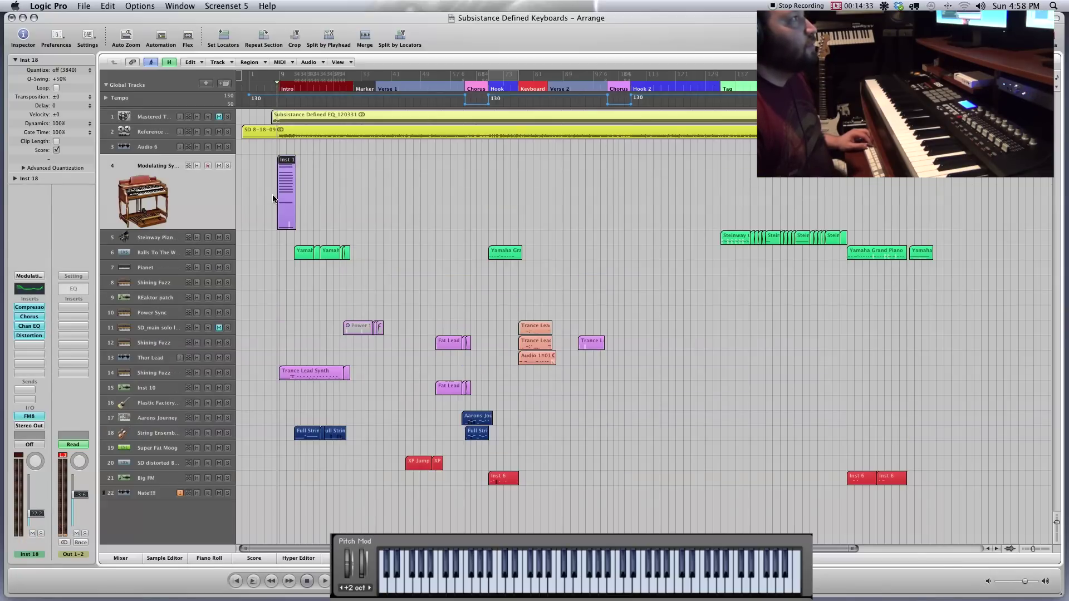
pyautogui.doubleClick(160, 167)
pyautogui.press('Escape')
pyautogui.press('z')
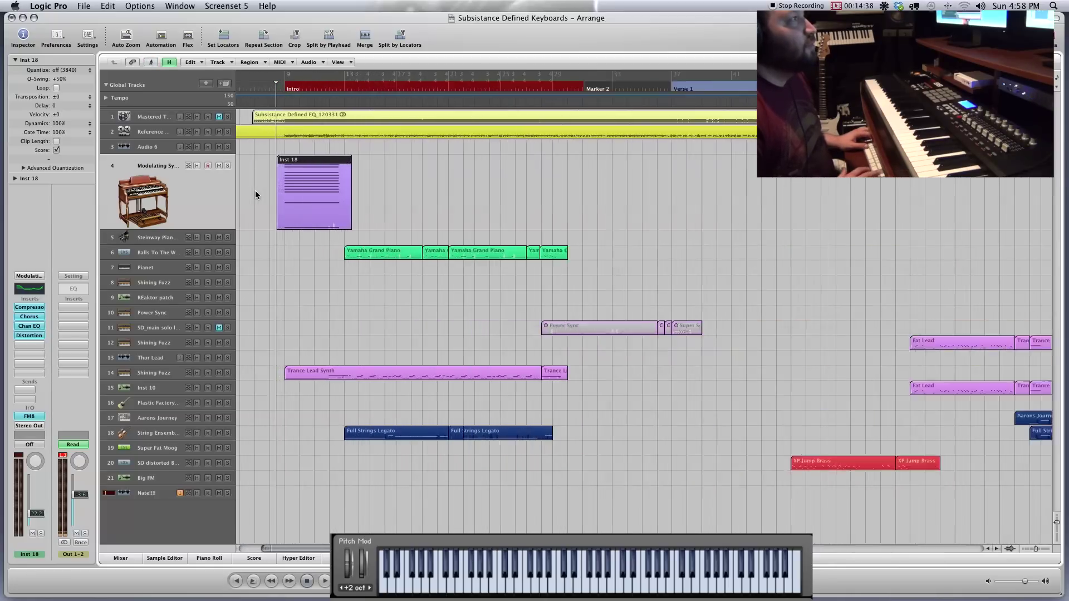
# Step: Open the Inst 18 region's notes in the Piano Roll and briefly show then hide the Mixer
pyautogui.doubleClick(344, 191)
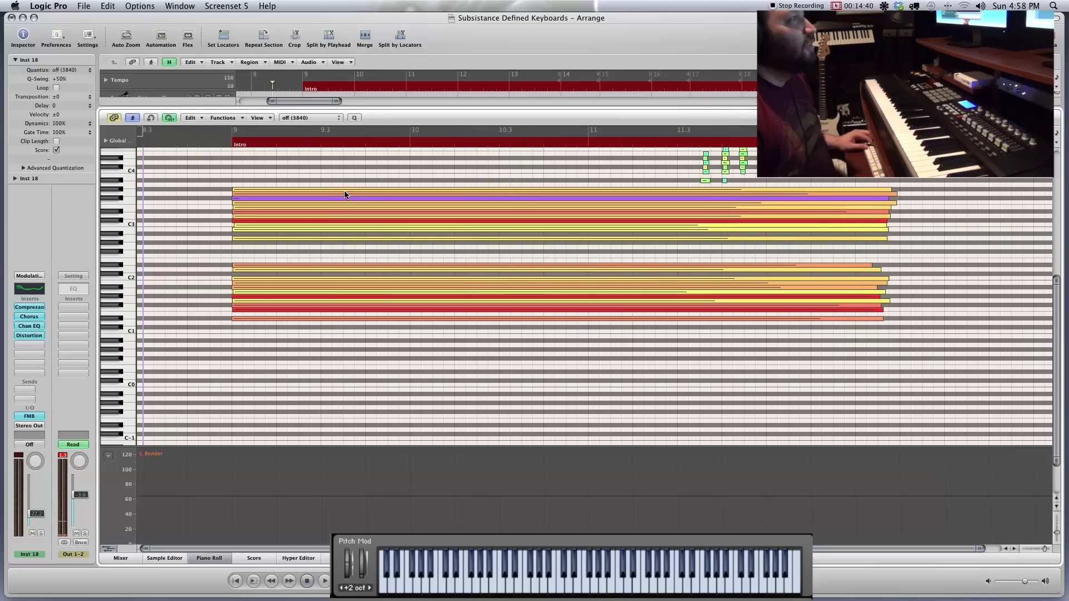
pyautogui.scroll(3, 340, 204)
pyautogui.hscroll(2, 261, 207)
pyautogui.moveTo(223, 194); pyautogui.dragTo(260, 223)
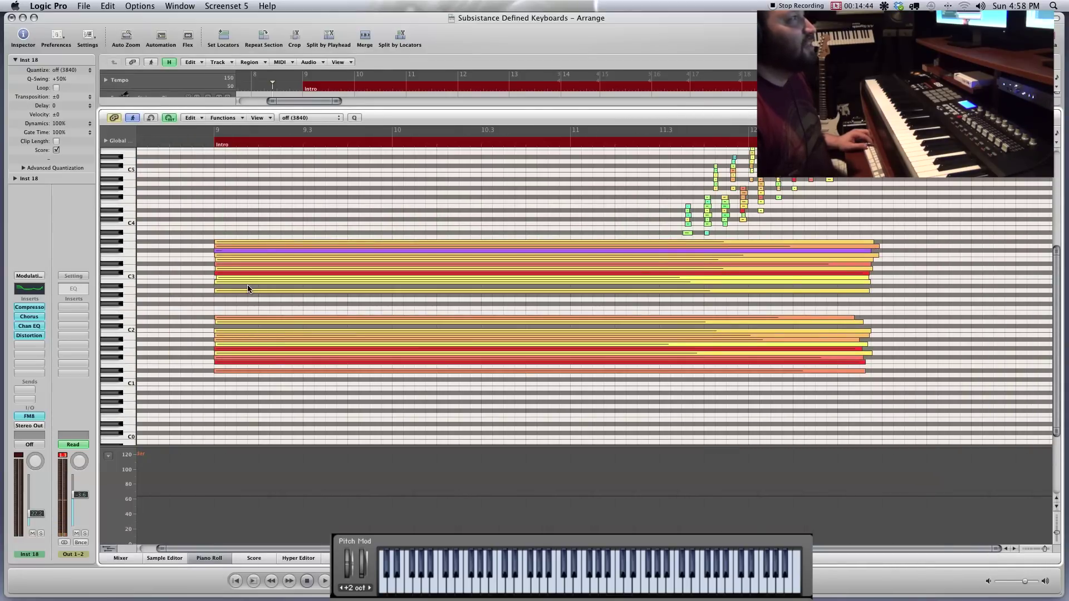
pyautogui.press('x')
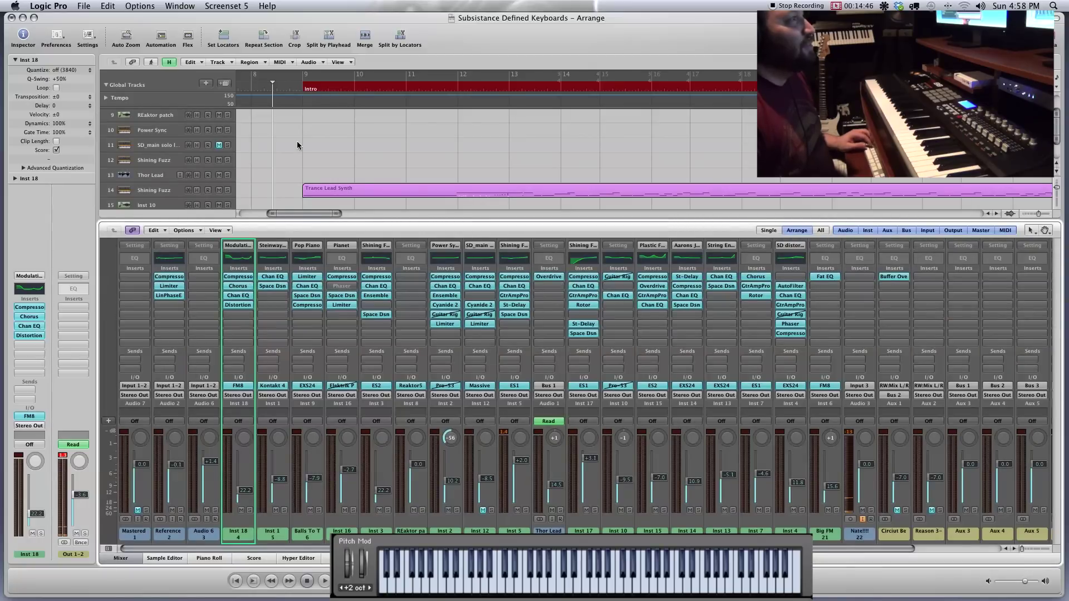
pyautogui.scroll(3, 296, 142)
pyautogui.press('x')
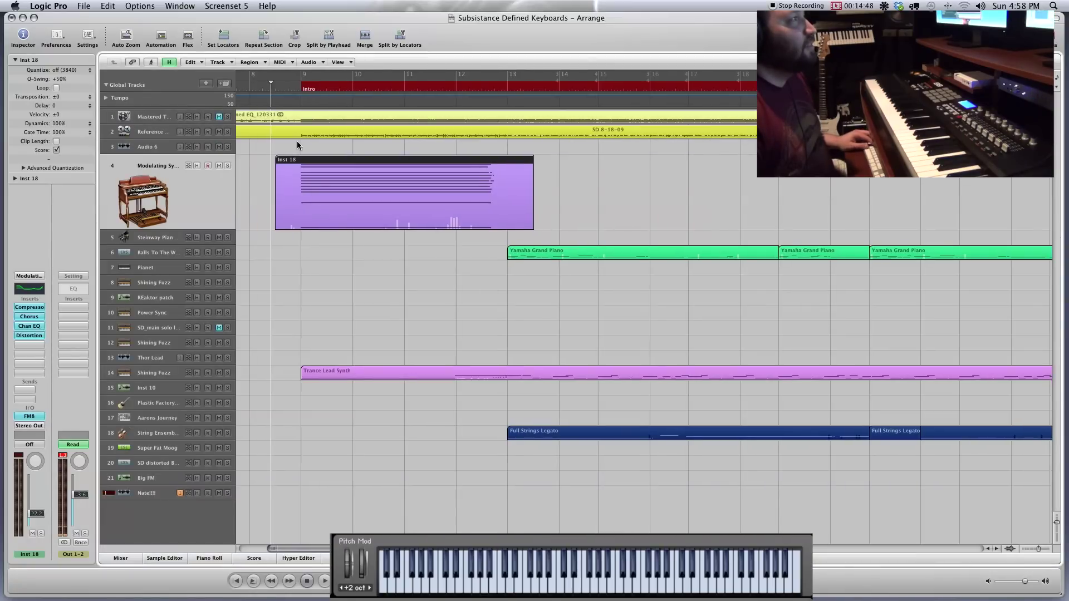
# Step: Play the Inst 18 organ part from bar 9, then reopen its notes and toggle the Mixer to show all tracks
pyautogui.click(335, 199)
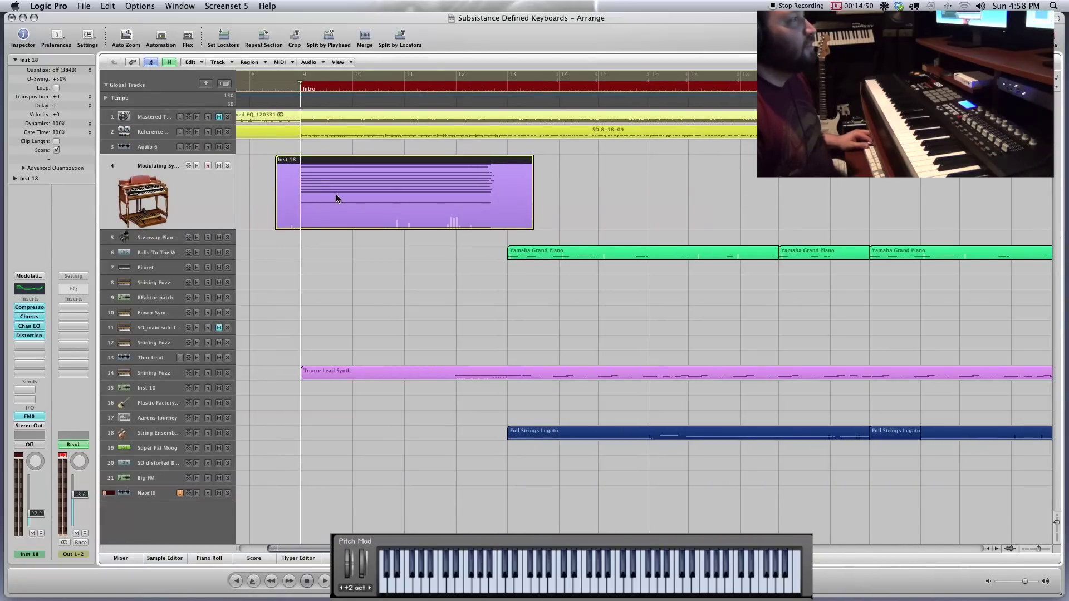
pyautogui.doubleClick(296, 90)
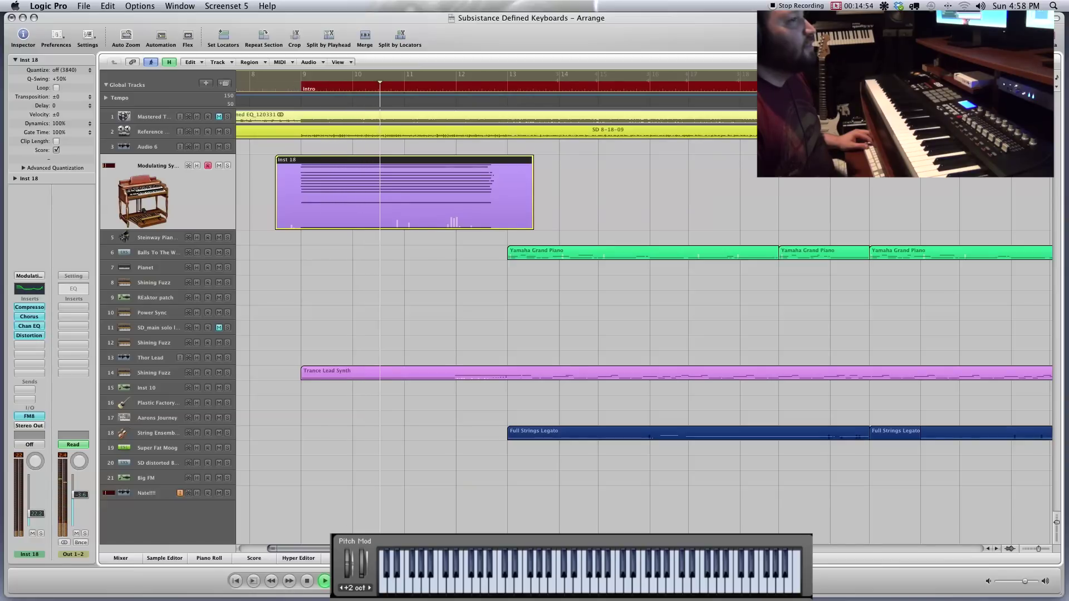
pyautogui.doubleClick(477, 204)
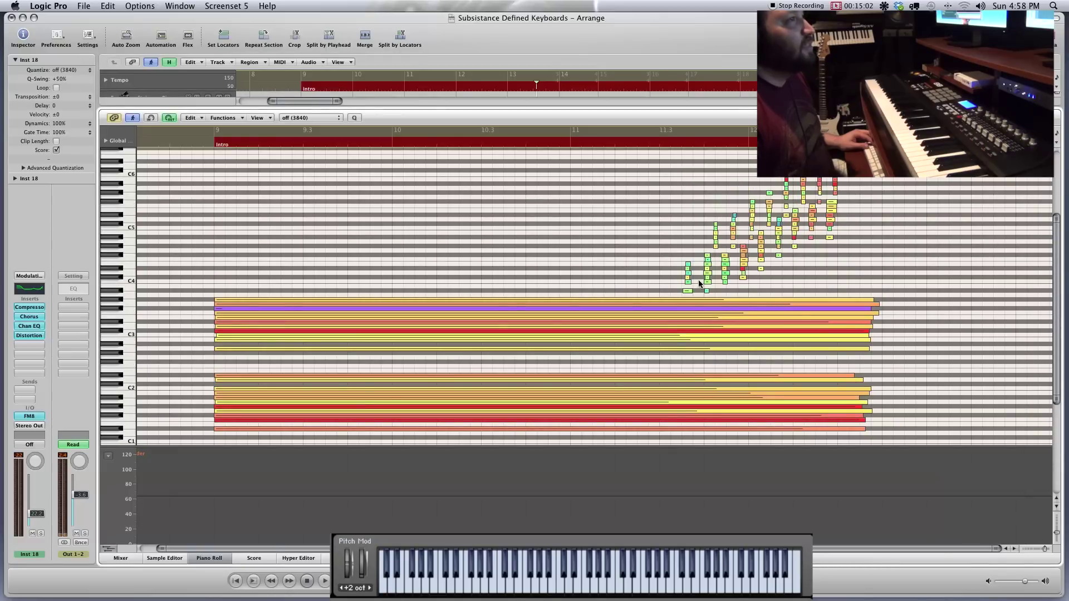
pyautogui.press('x')
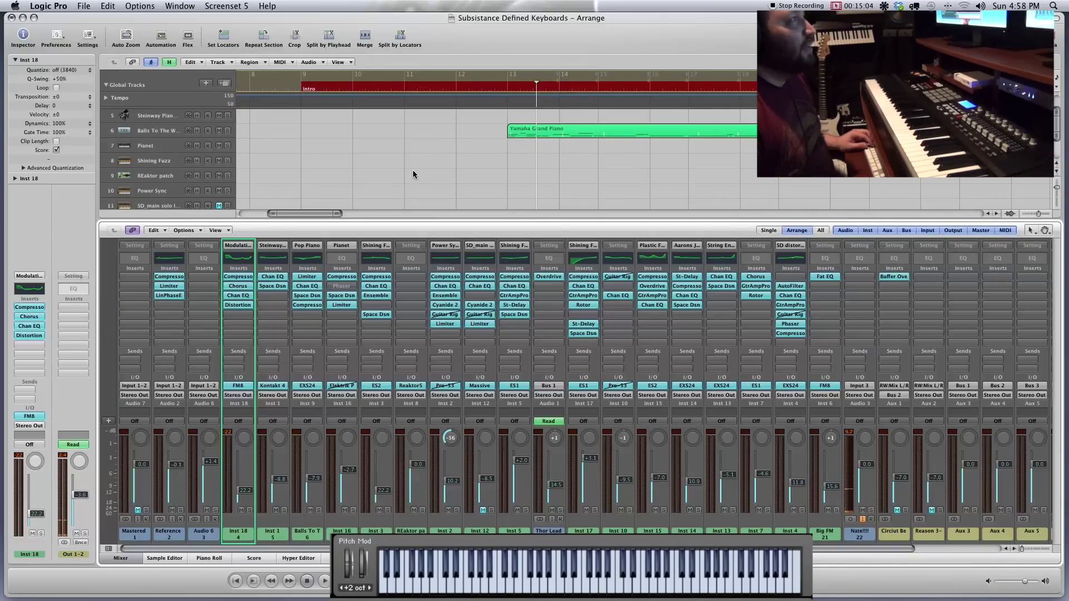
pyautogui.press('x')
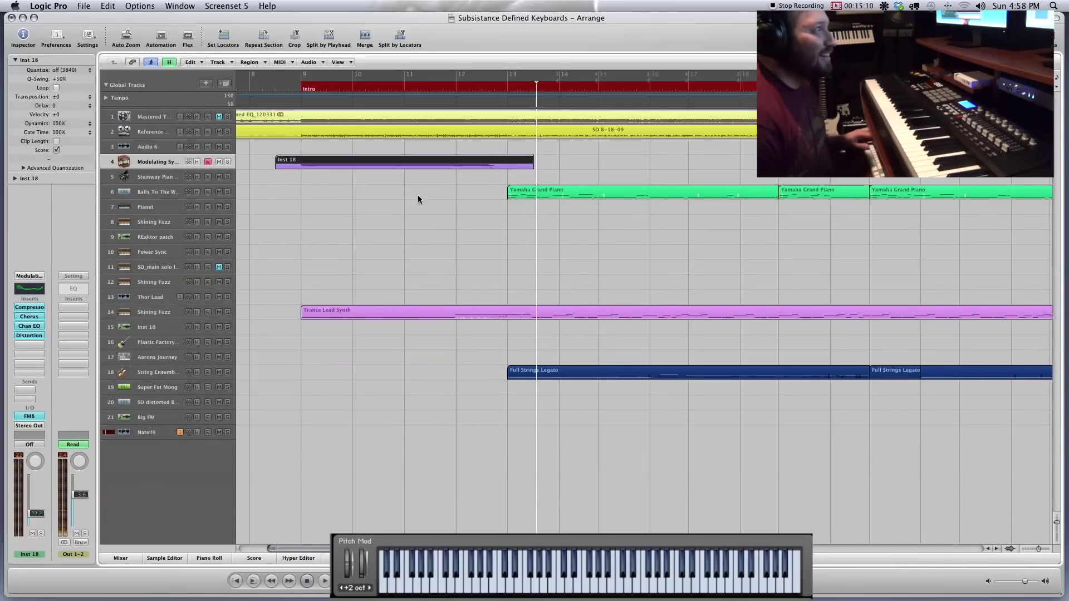
# Step: Select Shining Fuzz track 14 and briefly enlarge it to view its Trance Lead Synth notes
pyautogui.hscroll(1, 409, 235)
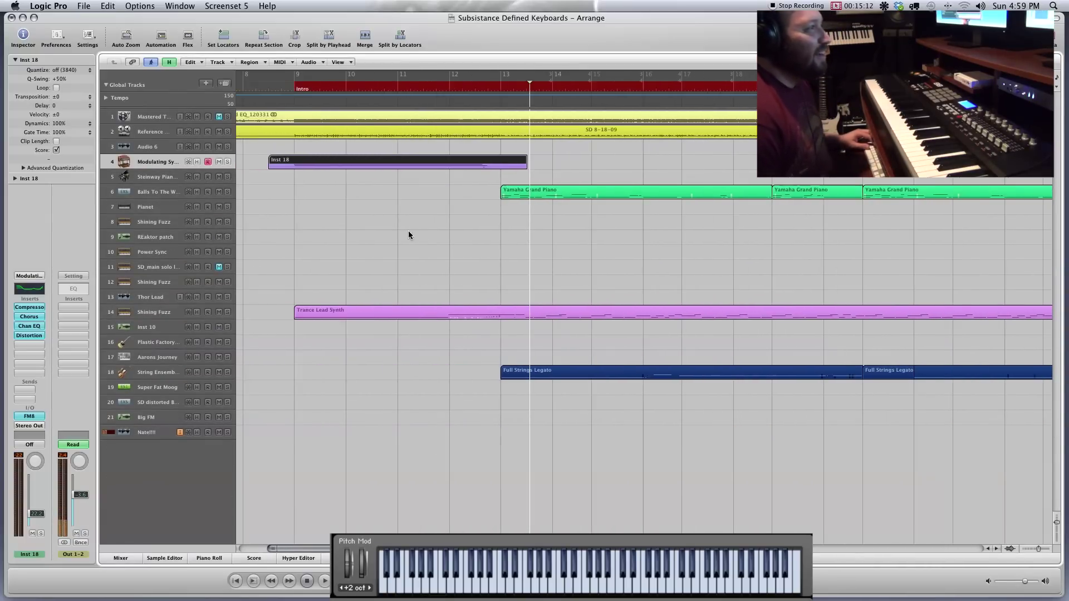
pyautogui.click(154, 314)
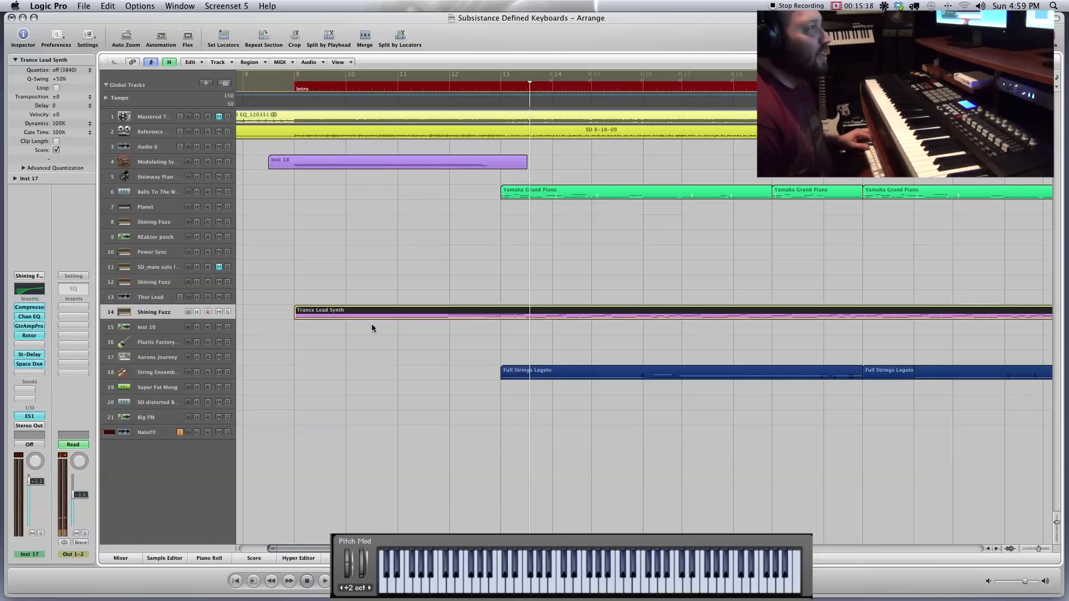
pyautogui.hotkey('ctrl', 'z')
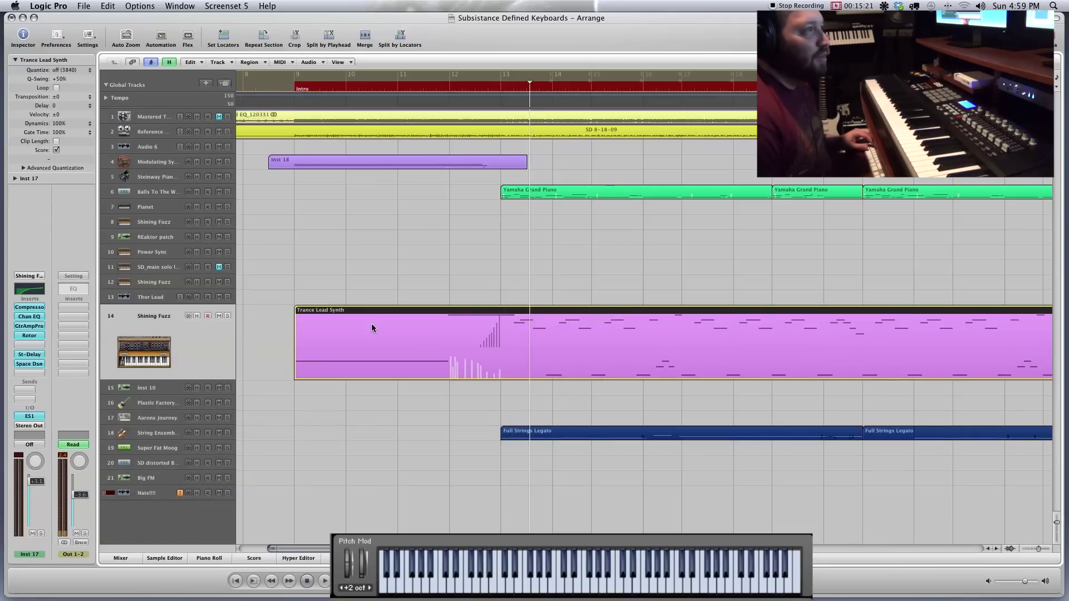
pyautogui.hotkey('ctrl', 'z')
# Step: Play the arrangement from bar 9, then from bar 13 with Shining Fuzz soloed, and stop
pyautogui.click(290, 87)
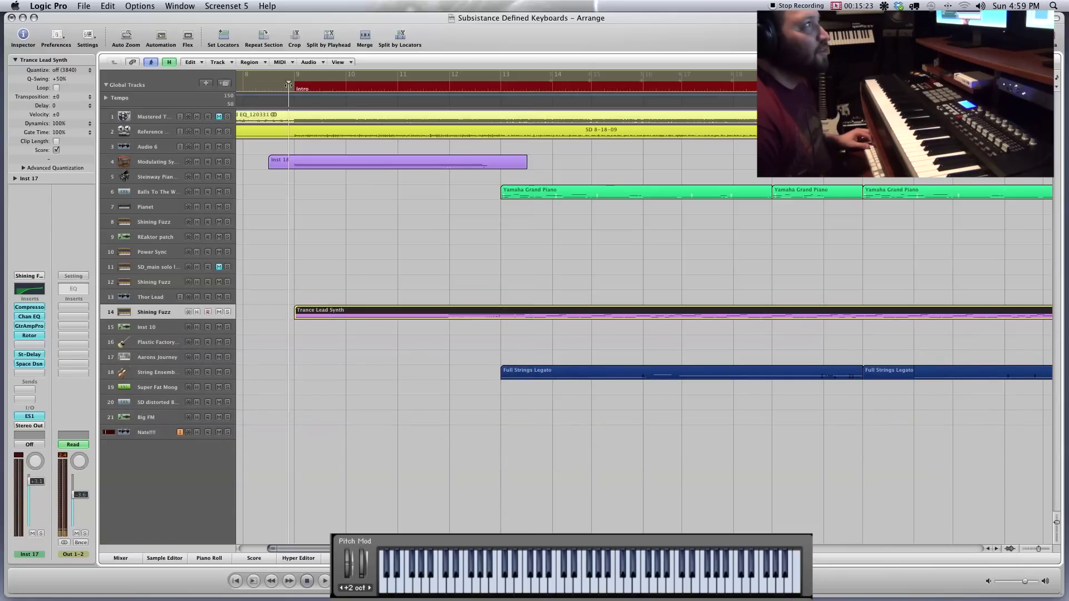
pyautogui.press('space')
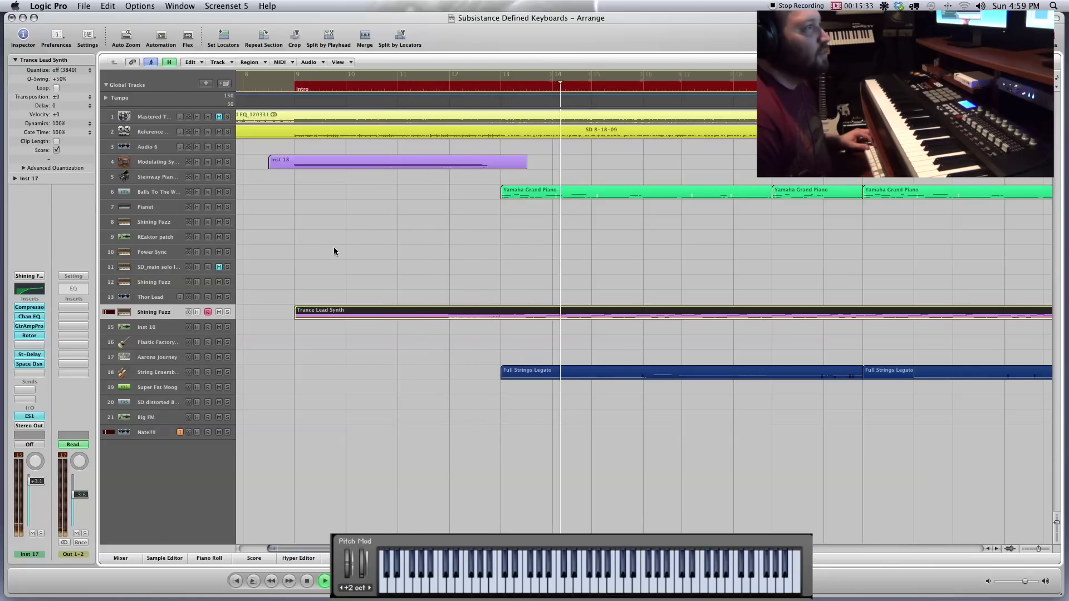
pyautogui.press('space')
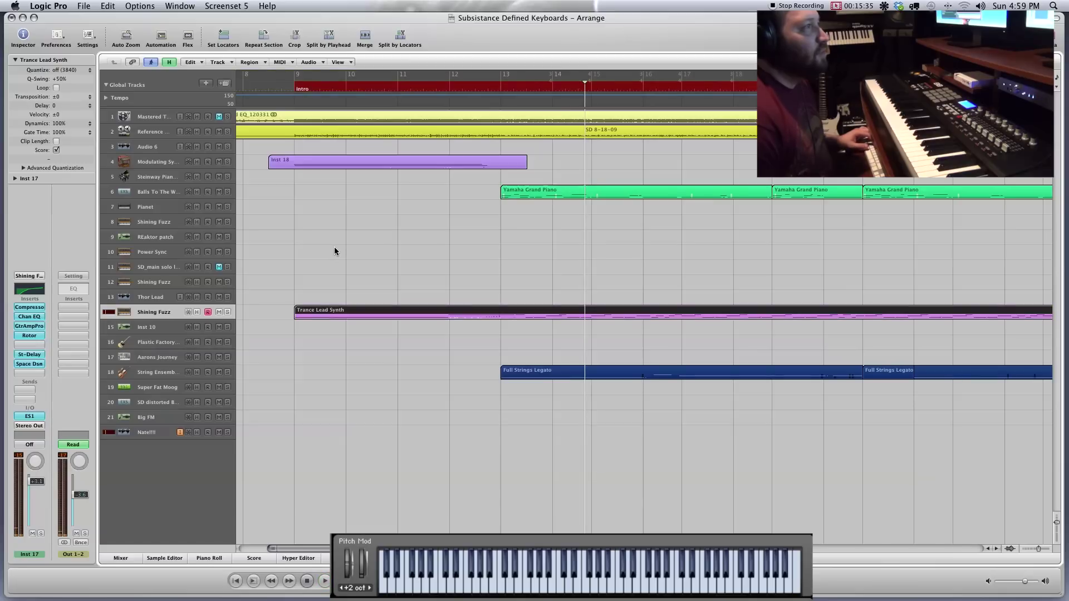
pyautogui.click(496, 84)
pyautogui.press('space')
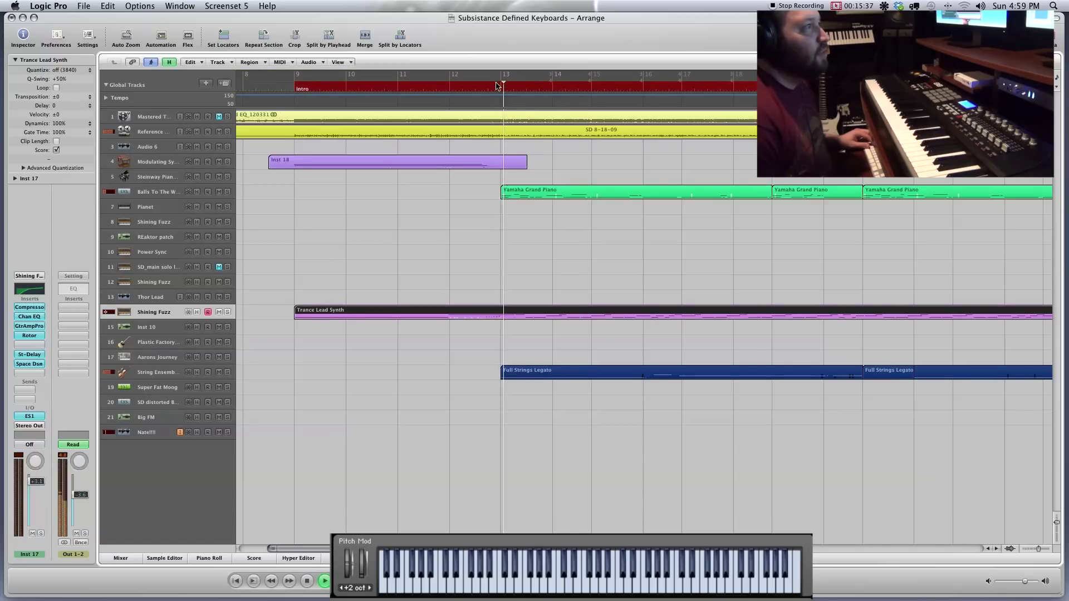
pyautogui.click(227, 312)
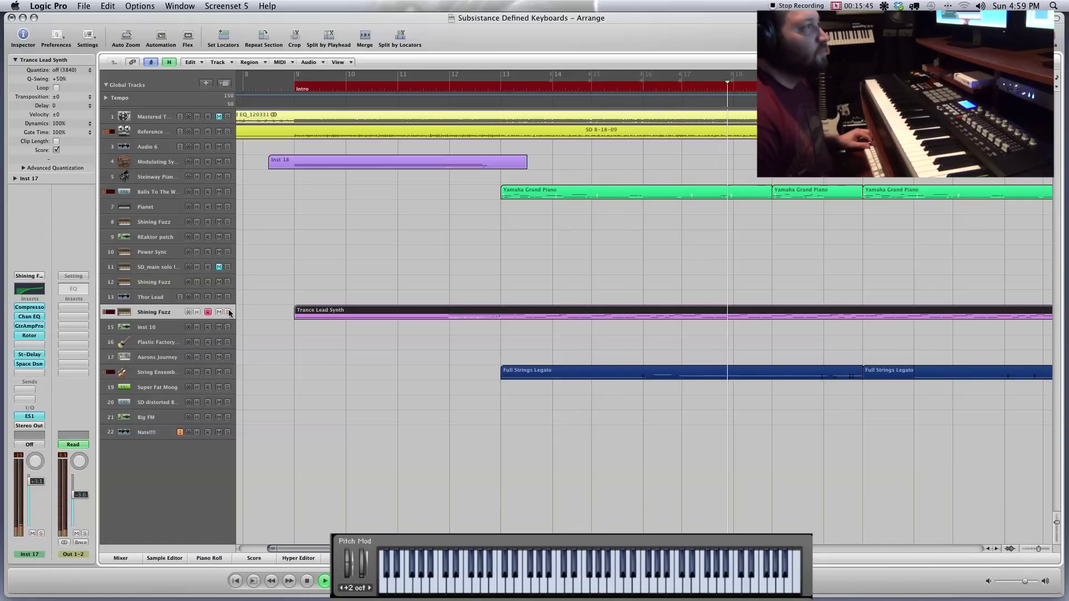
pyautogui.hscroll(5, 406, 247)
pyautogui.press('space')
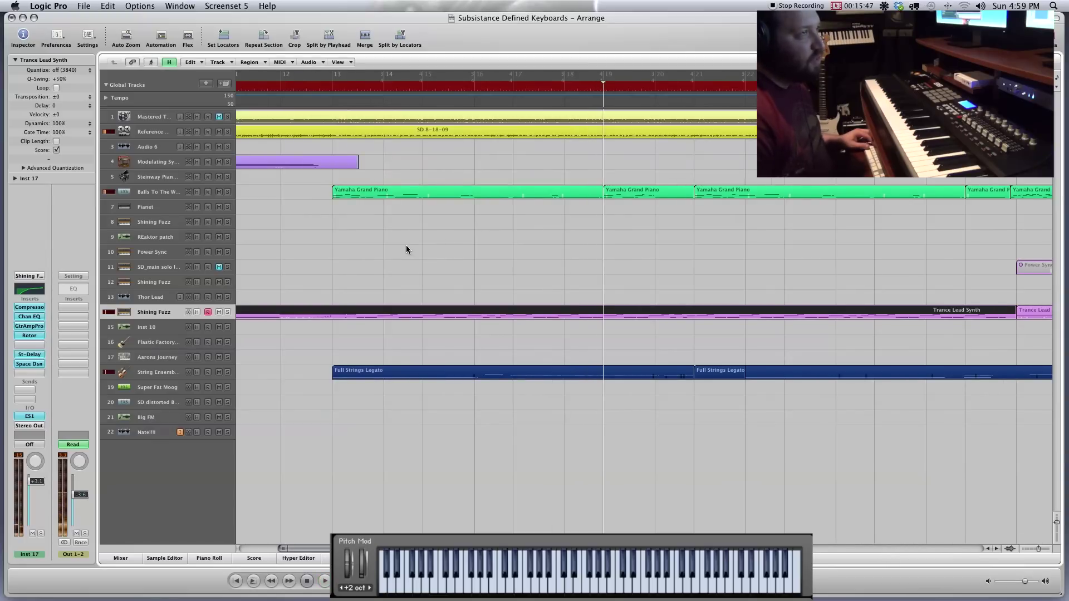
# Step: Zoom out horizontally and scroll to bar 41 to show the XP Jump Brass regions
pyautogui.hscroll(8, 406, 245)
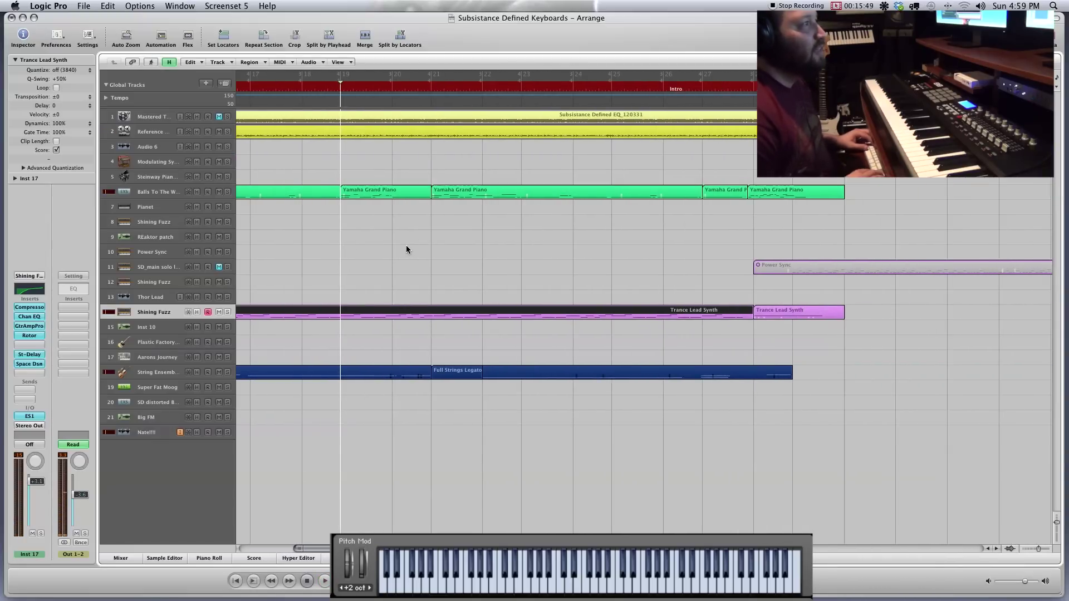
pyautogui.hotkey('ctrl', 'Left')
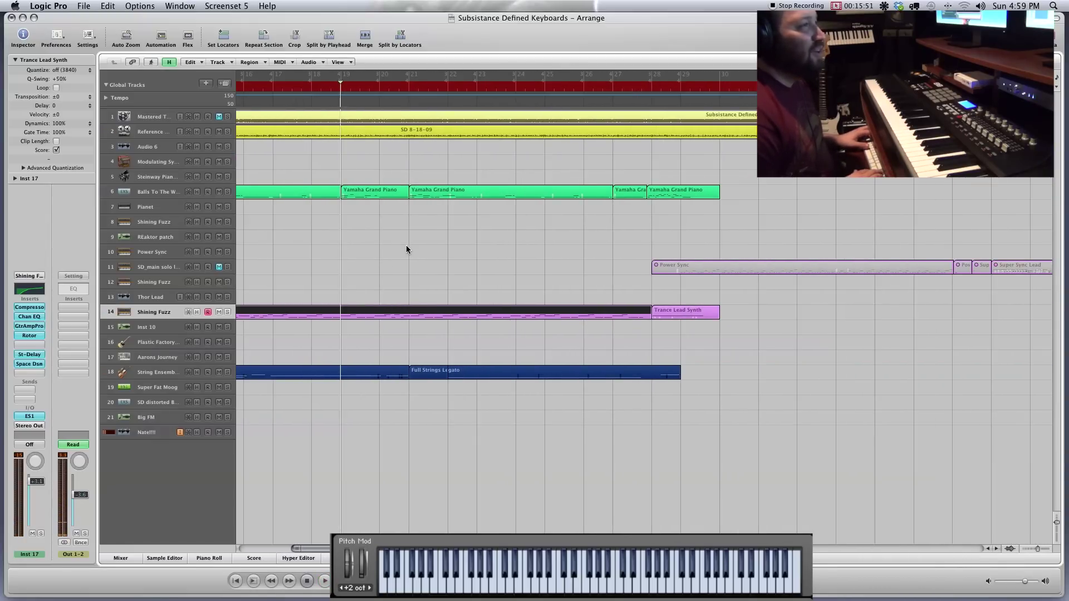
pyautogui.hotkey('ctrl', 'Left')
pyautogui.hotkey('ctrl', 'Up')
pyautogui.hotkey('ctrl', 'Left')
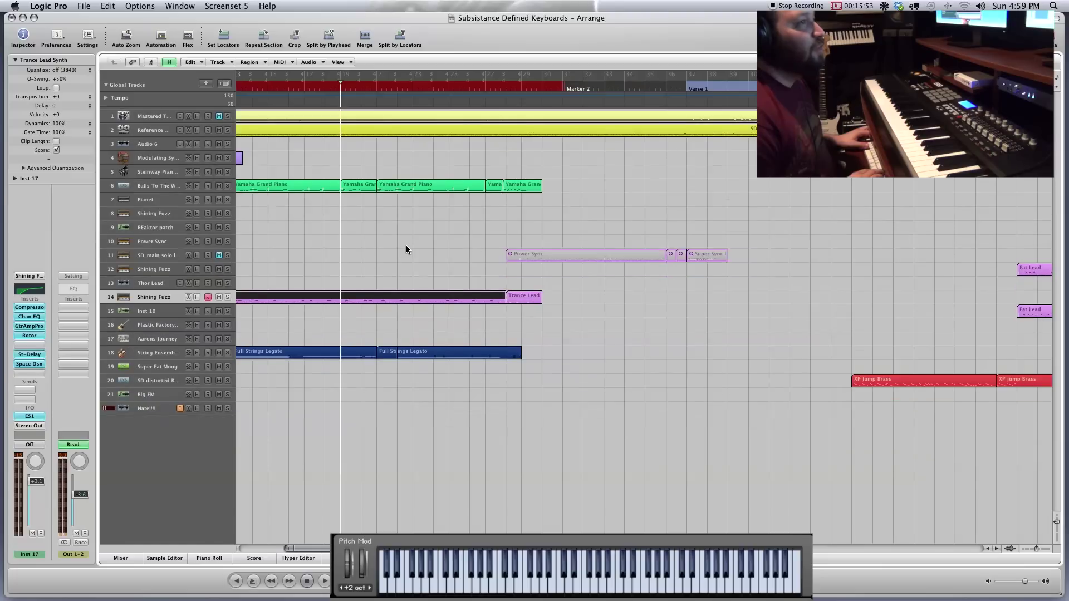
pyautogui.hotkey('ctrl', 'Left')
pyautogui.hscroll(15, 405, 244)
pyautogui.moveTo(295, 328); pyautogui.dragTo(449, 433)
# Step: Select distorted brass track 20, preview the Mixer, and marquee-select both XP Jump Brass regions
pyautogui.click(440, 400)
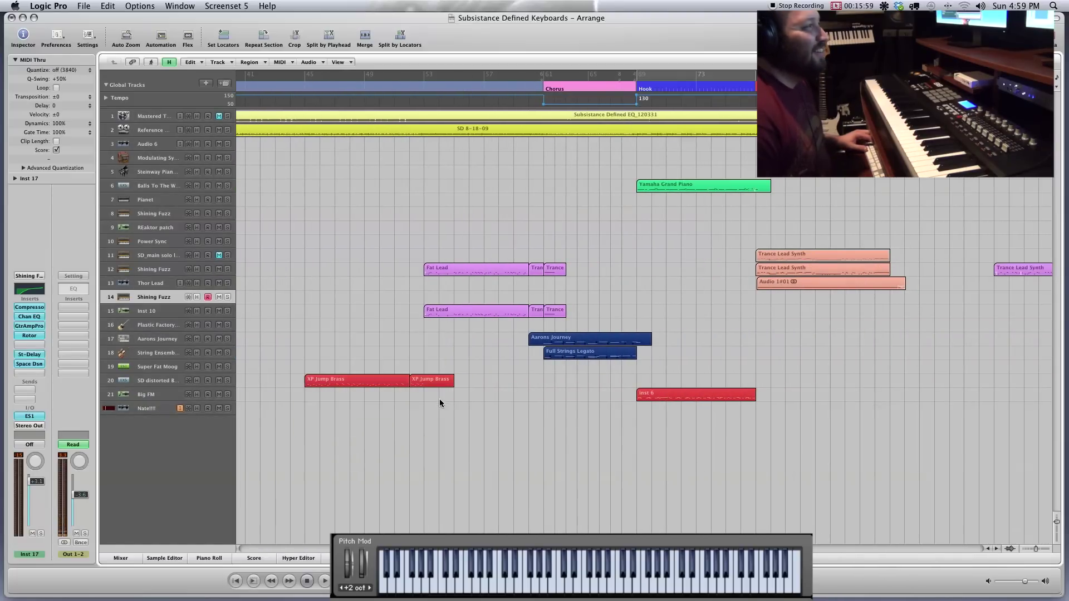
pyautogui.click(161, 381)
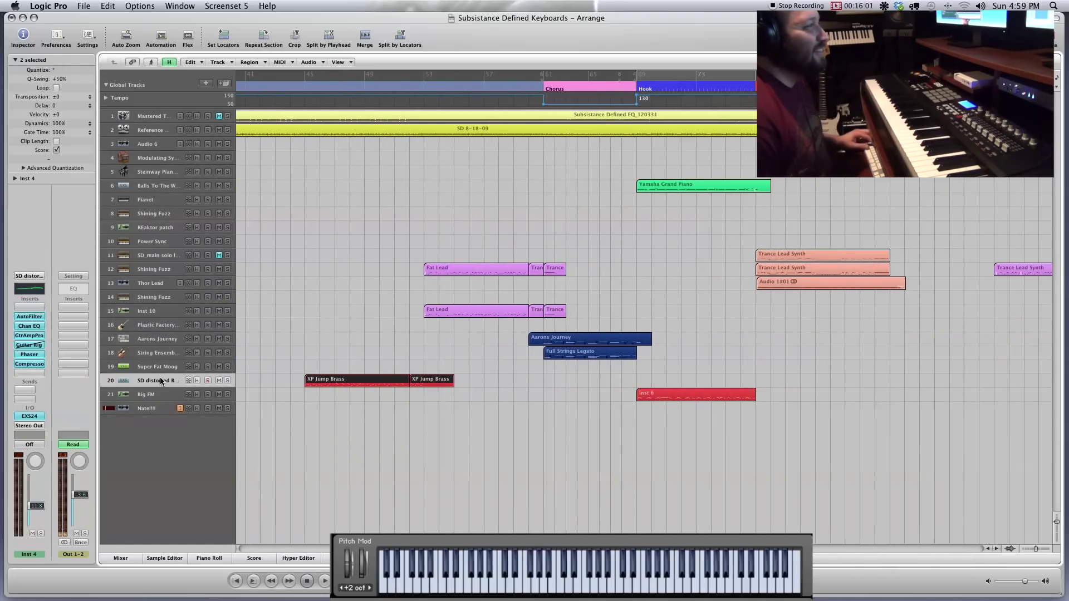
pyautogui.press('x')
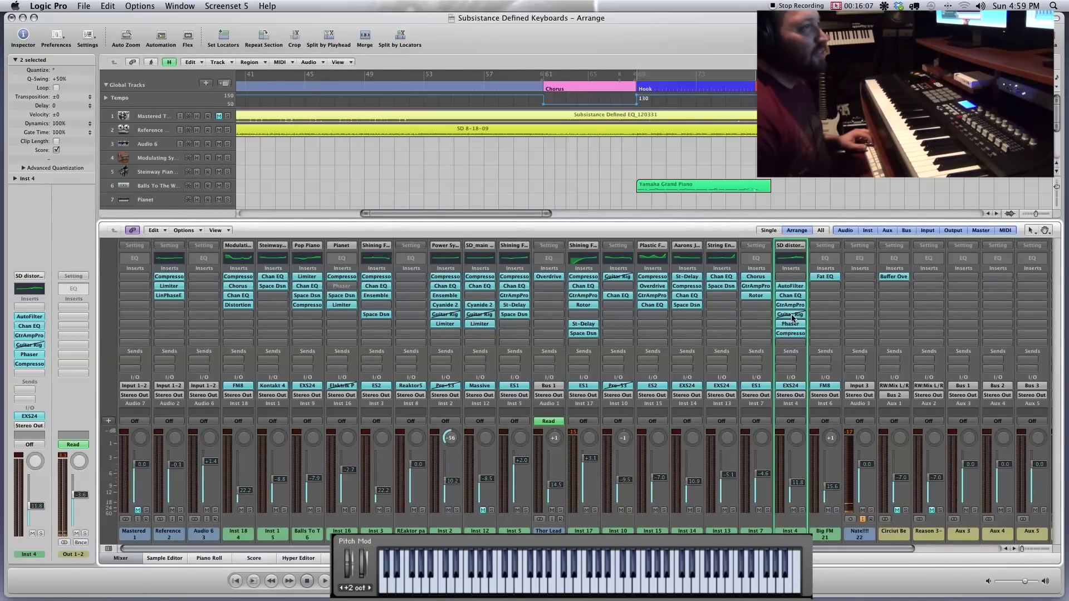
pyautogui.press('x')
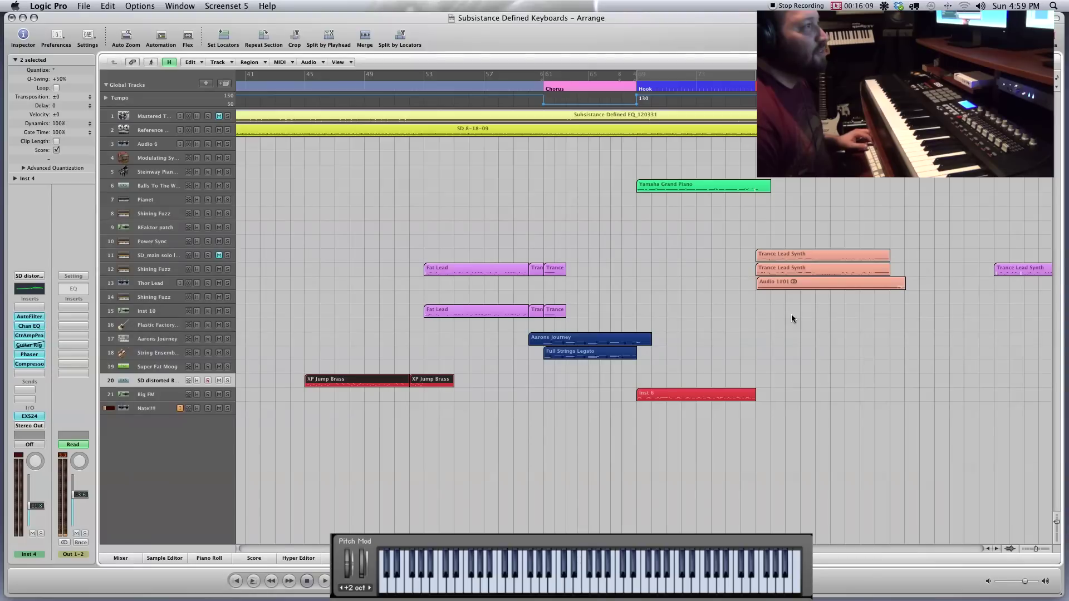
pyautogui.click(392, 445)
pyautogui.moveTo(284, 363); pyautogui.dragTo(480, 410)
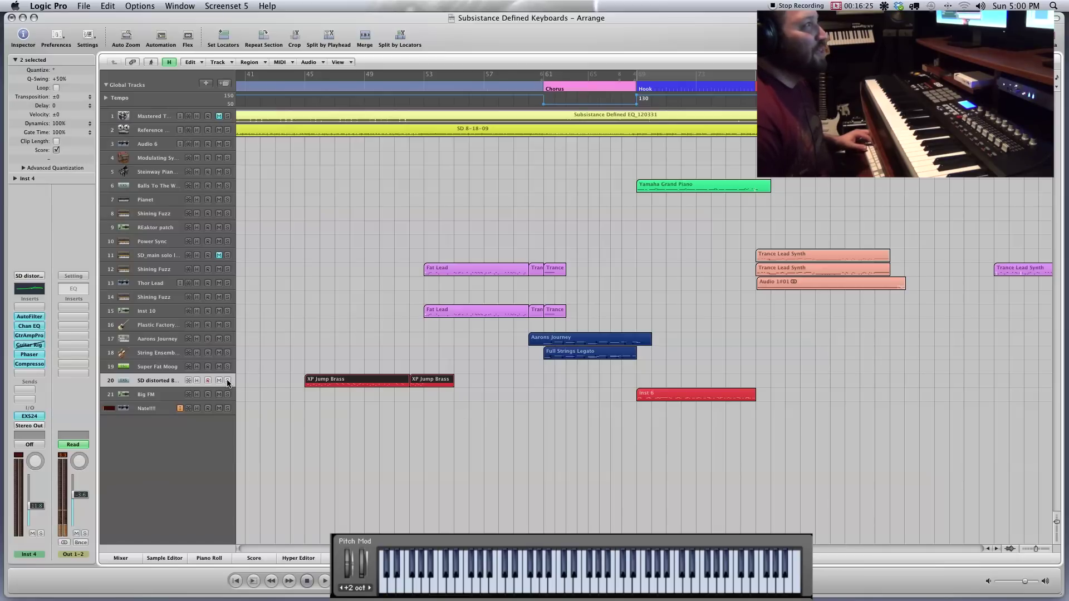
# Step: Audition the XP Jump Brass regions from bar 45 with track 20 soloed, then stop and deselect
pyautogui.click(303, 89)
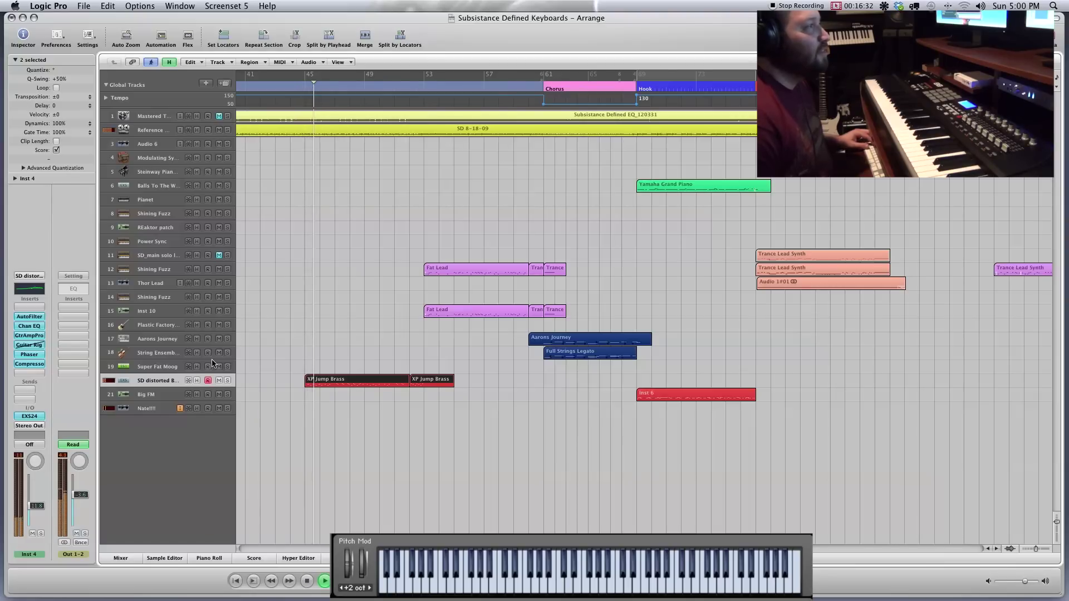
pyautogui.click(227, 381)
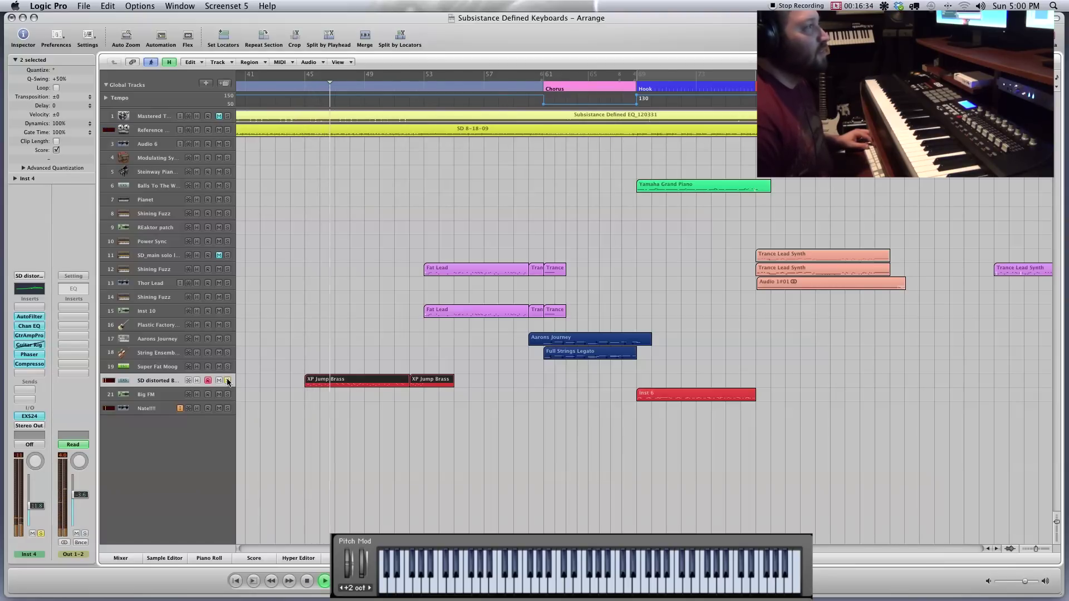
pyautogui.click(227, 381)
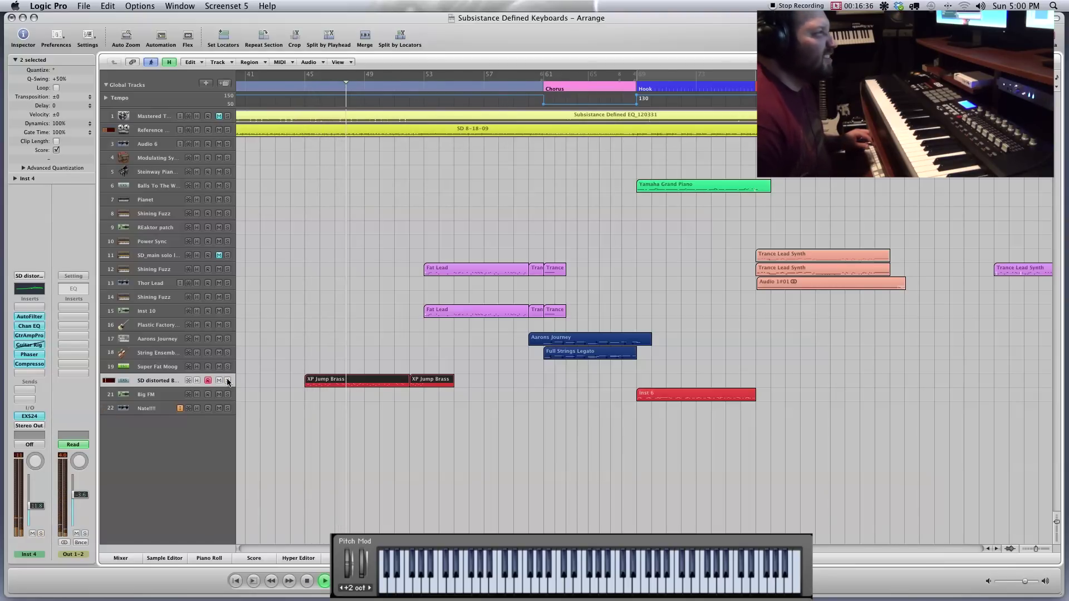
pyautogui.click(227, 380)
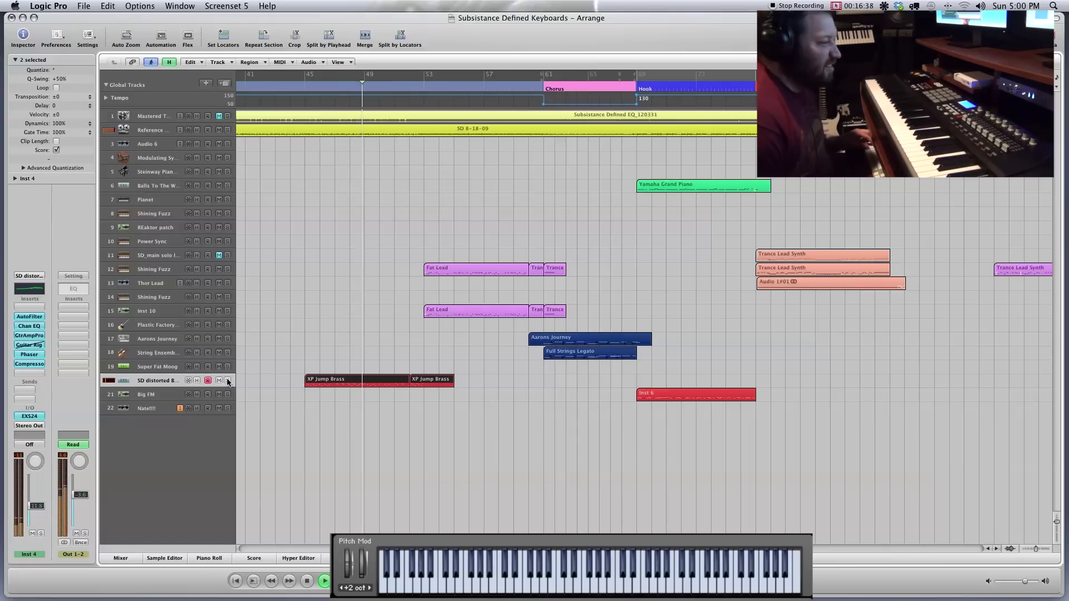
pyautogui.click(227, 380)
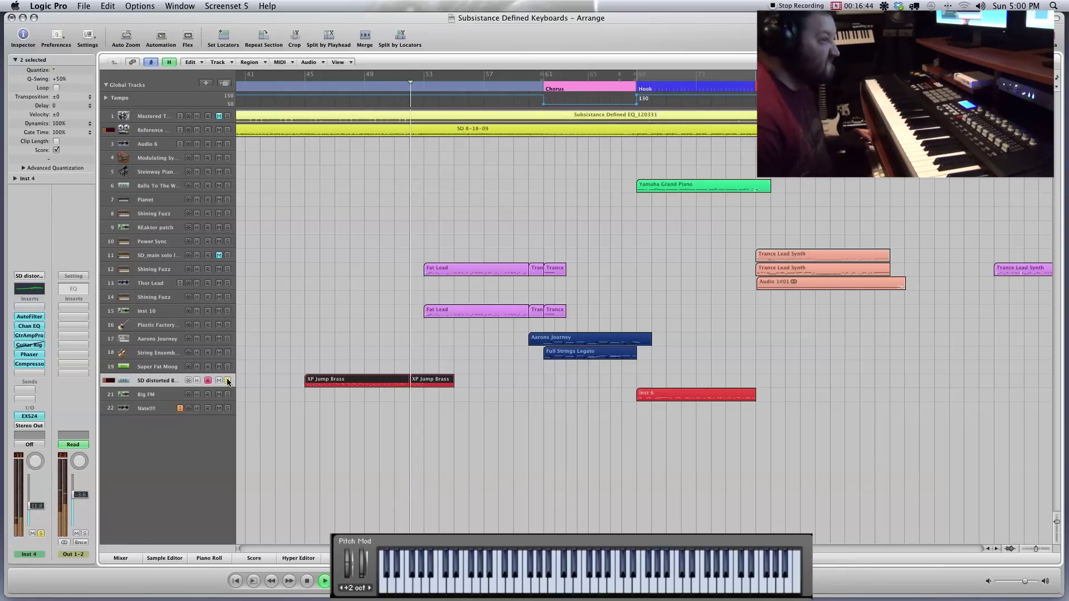
pyautogui.click(227, 381)
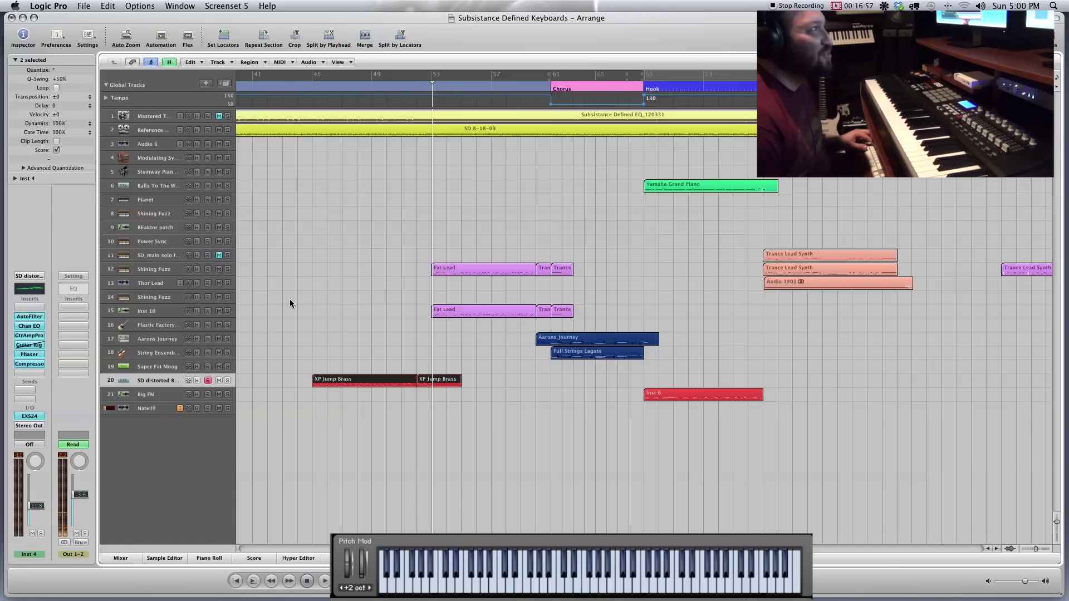
pyautogui.click(310, 88)
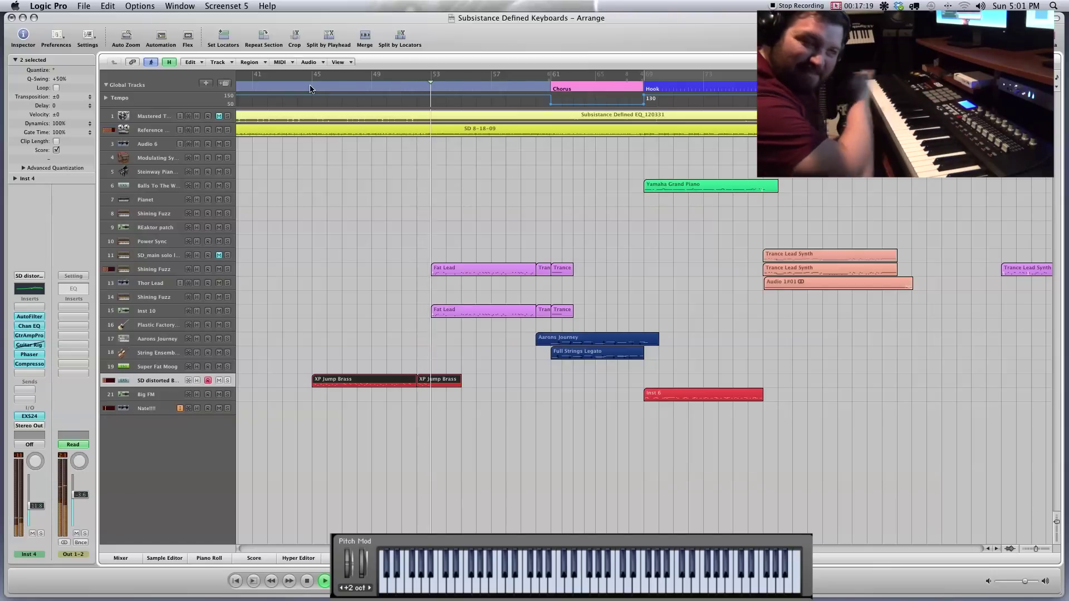
pyautogui.press('space')
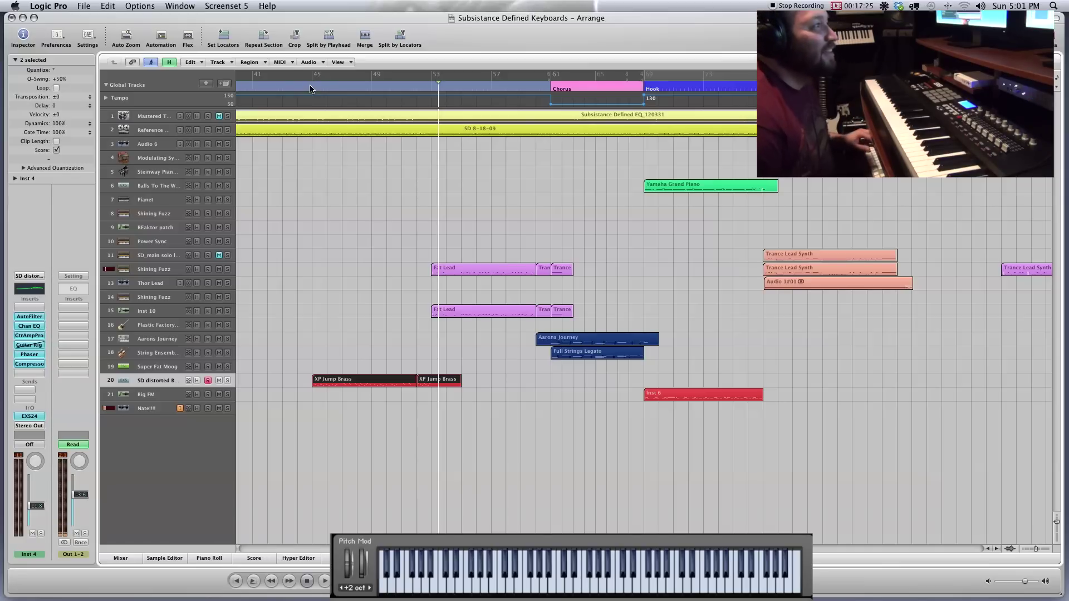
pyautogui.click(418, 199)
# Step: Select the Big FM track and its Inst 6 region, briefly enlarge it, and play from bar 69
pyautogui.hscroll(5, 420, 196)
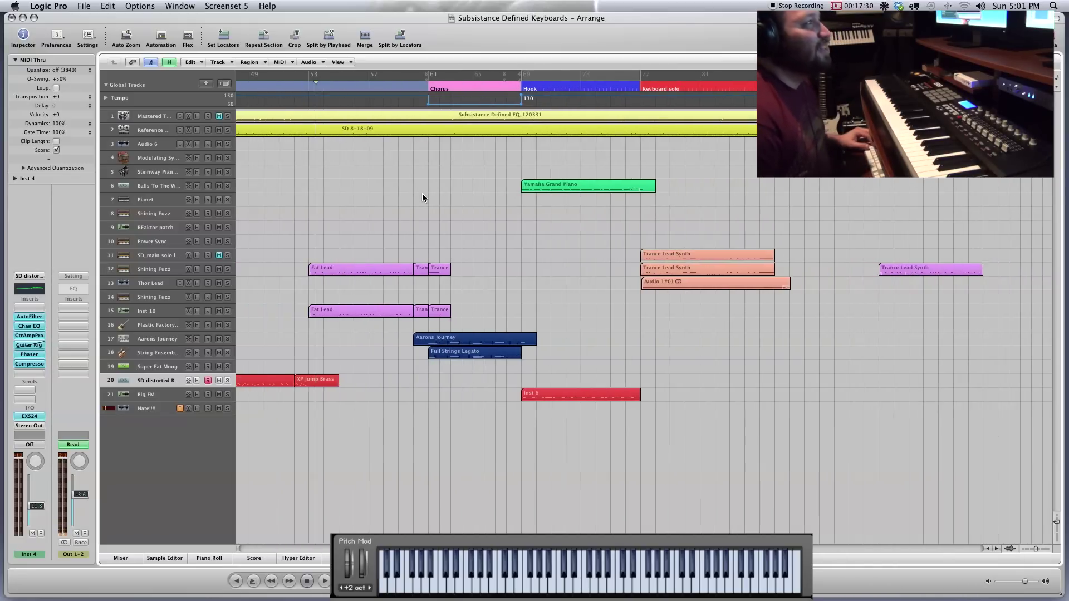
pyautogui.hscroll(10, 423, 189)
pyautogui.moveTo(363, 337); pyautogui.dragTo(343, 421)
pyautogui.click(170, 395)
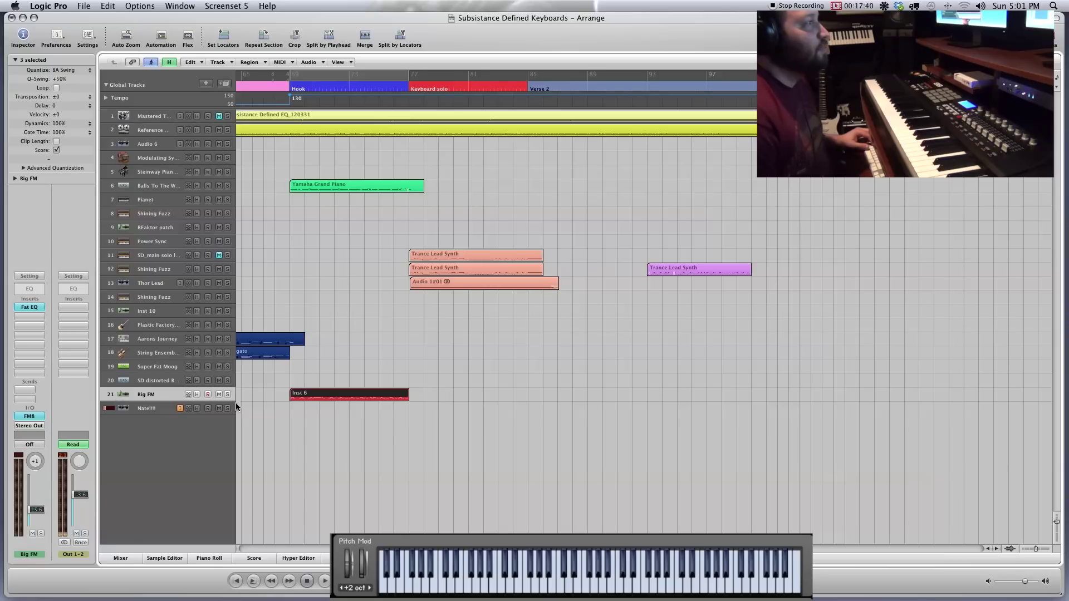
pyautogui.hotkey('ctrl', 'z')
pyautogui.hotkey('ctrl', 'z')
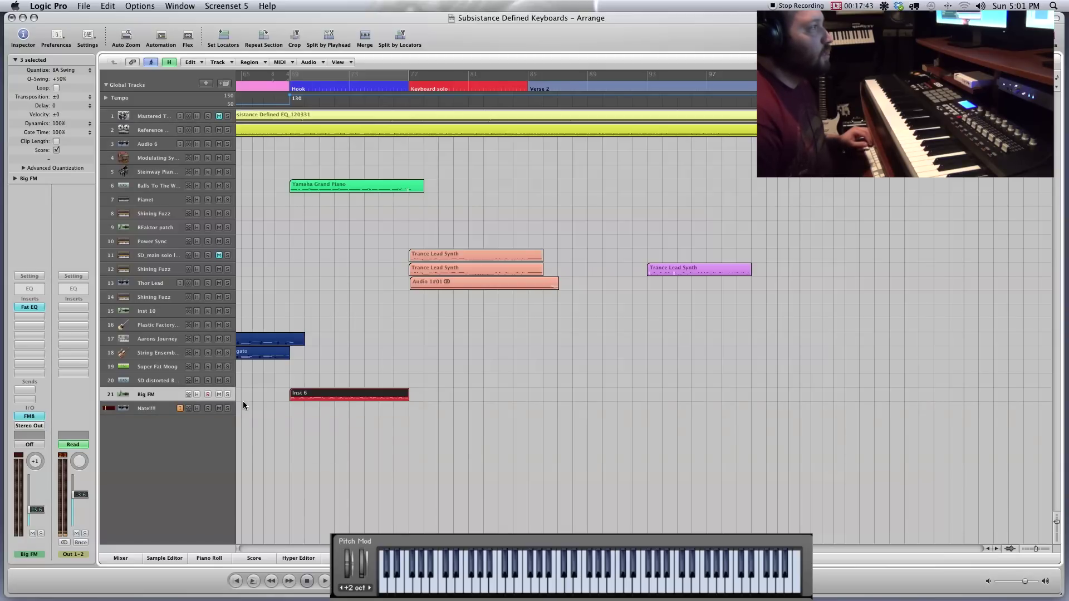
pyautogui.click(310, 399)
pyautogui.press('space')
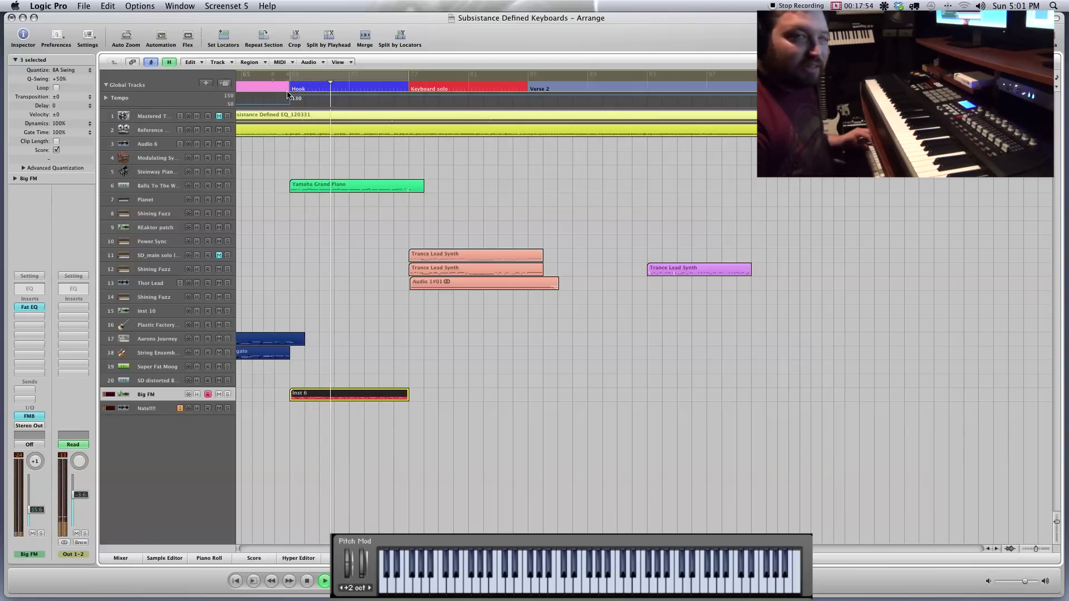
# Step: Restart playback, solo then unsolo Big FM, deselect all, and scroll right to the Tag section
pyautogui.press('space')
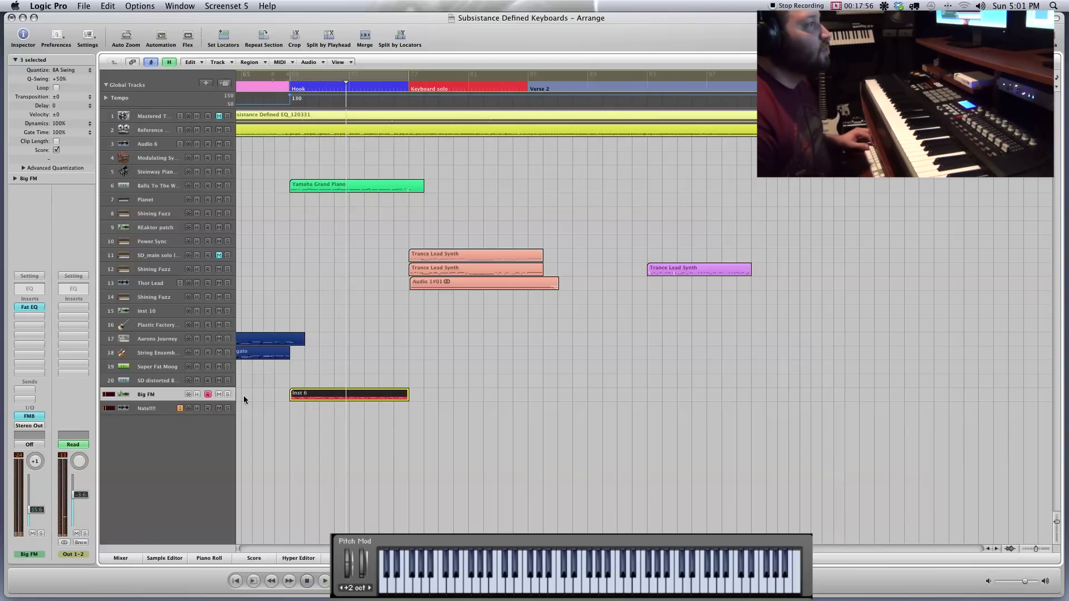
pyautogui.click(243, 395)
pyautogui.press('space')
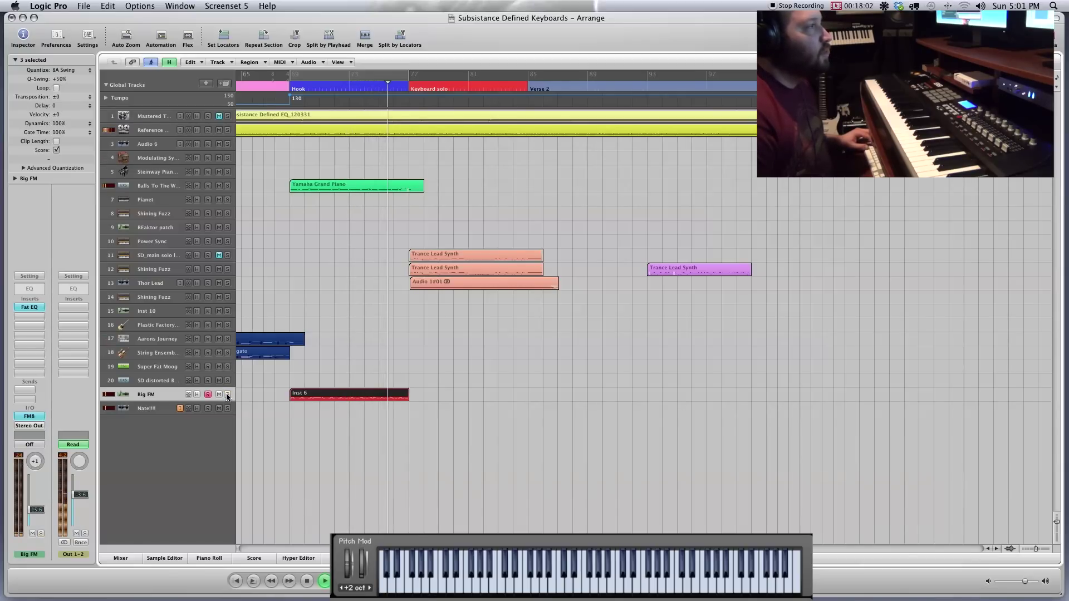
pyautogui.click(227, 395)
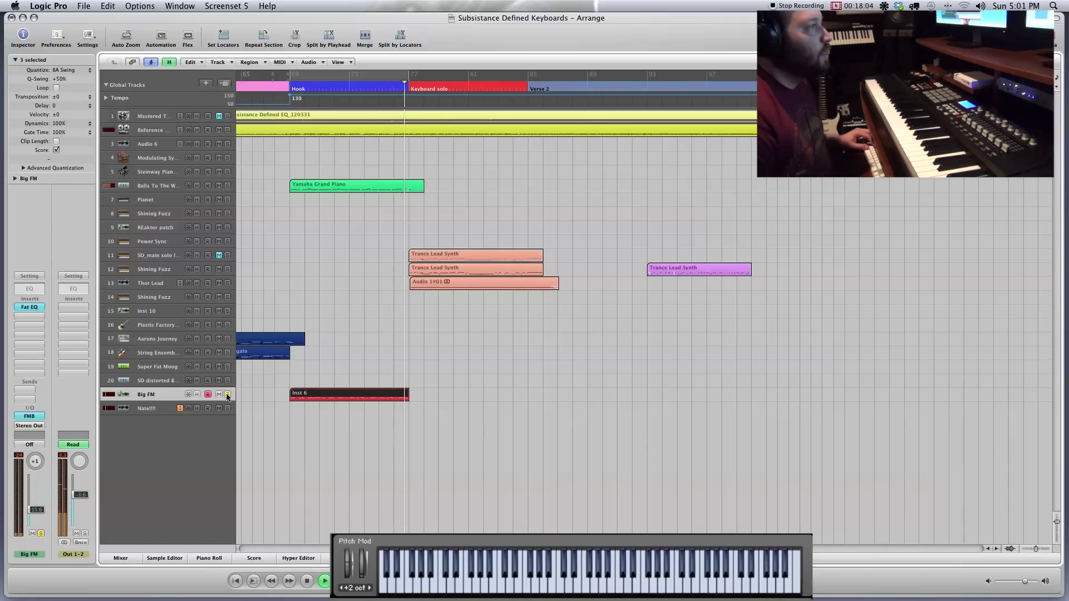
pyautogui.click(227, 394)
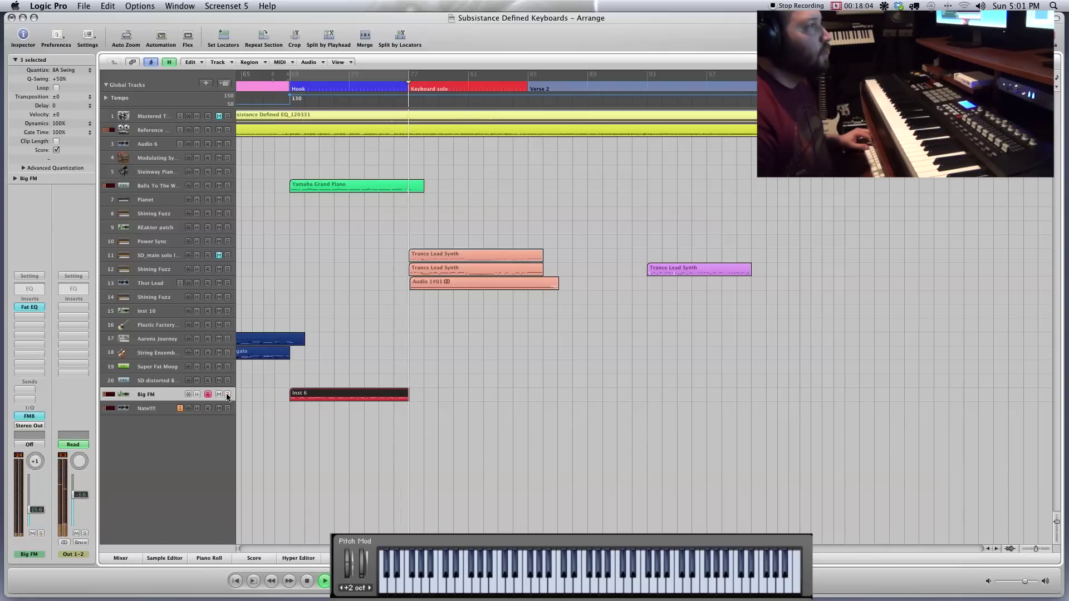
pyautogui.click(384, 301)
pyautogui.hscroll(15, 369, 295)
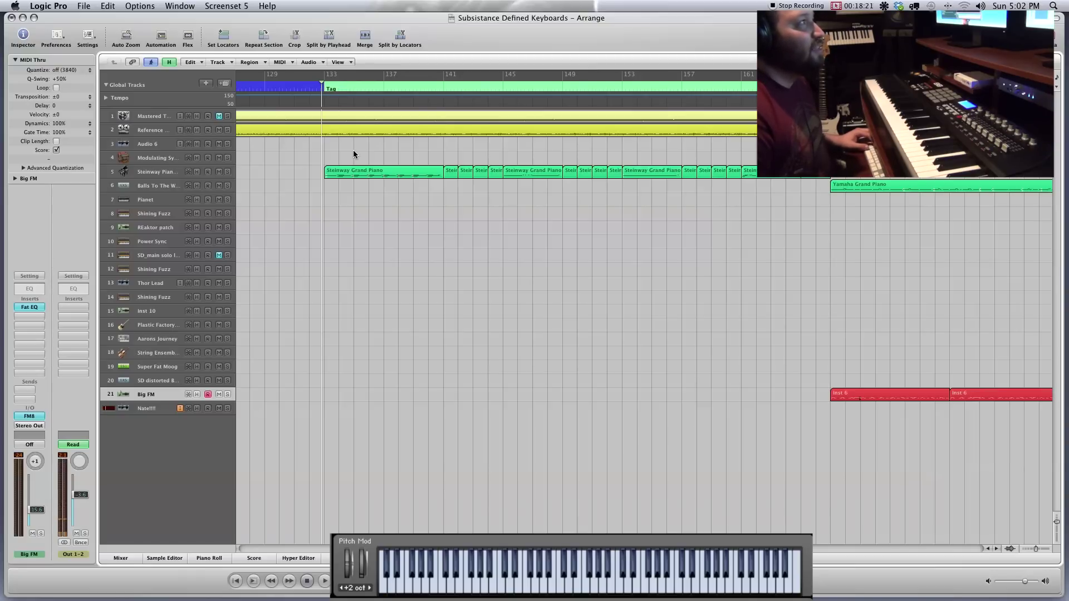
# Step: Select Steinway Piano track 5, play from the Tag section, and toggle its Solo on and off three times
pyautogui.click(170, 174)
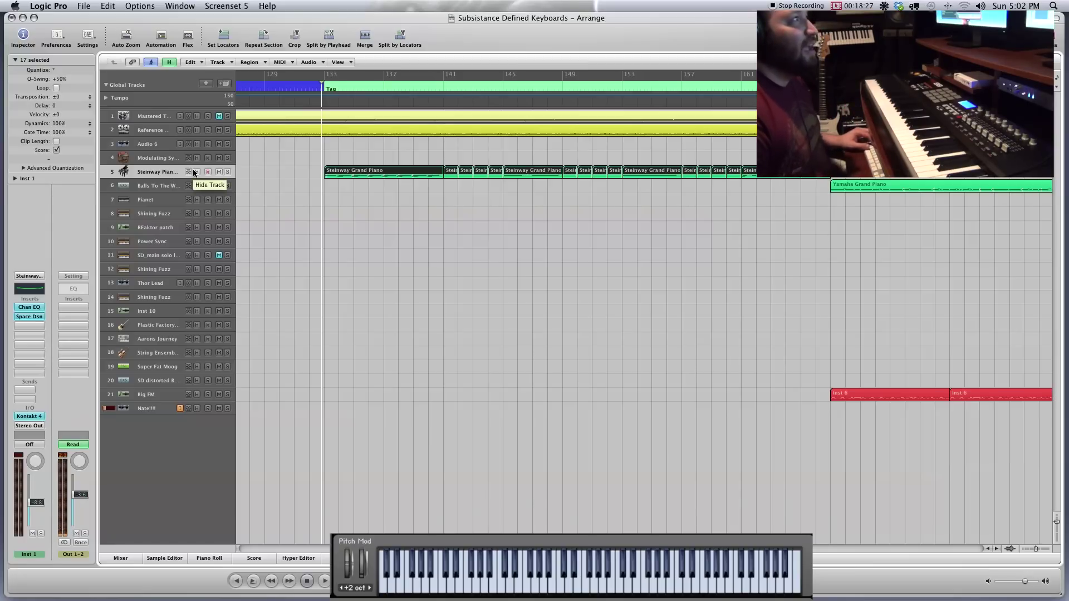
pyautogui.press('r')
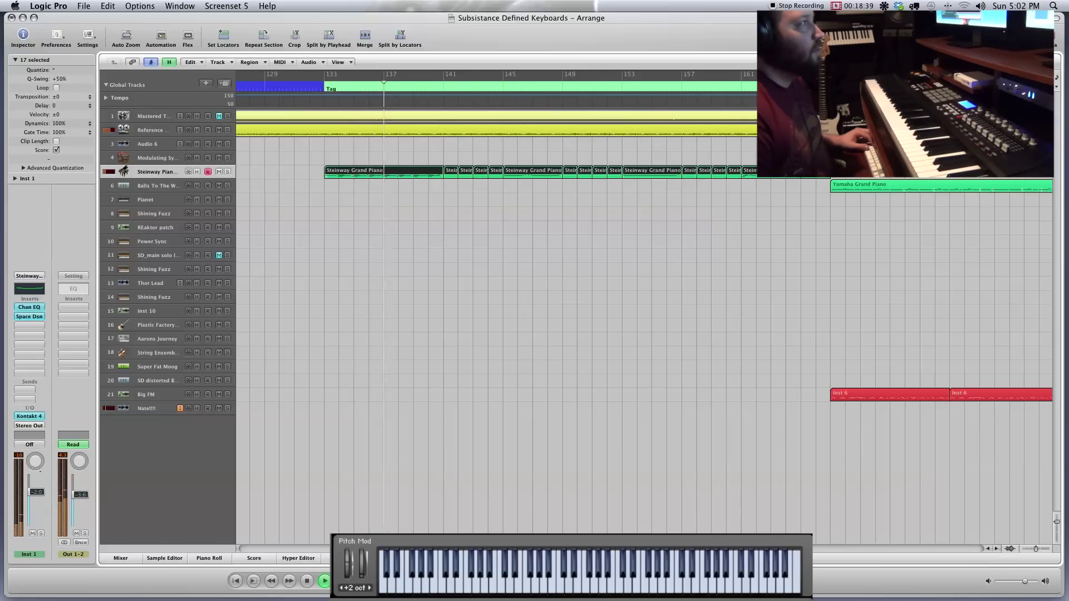
pyautogui.click(228, 172)
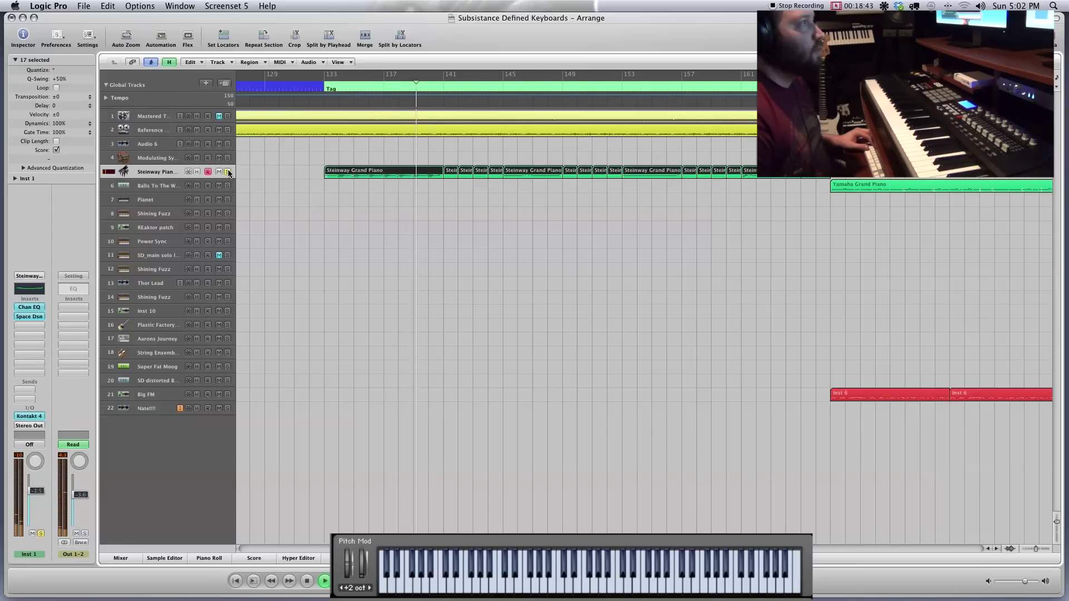
pyautogui.click(228, 172)
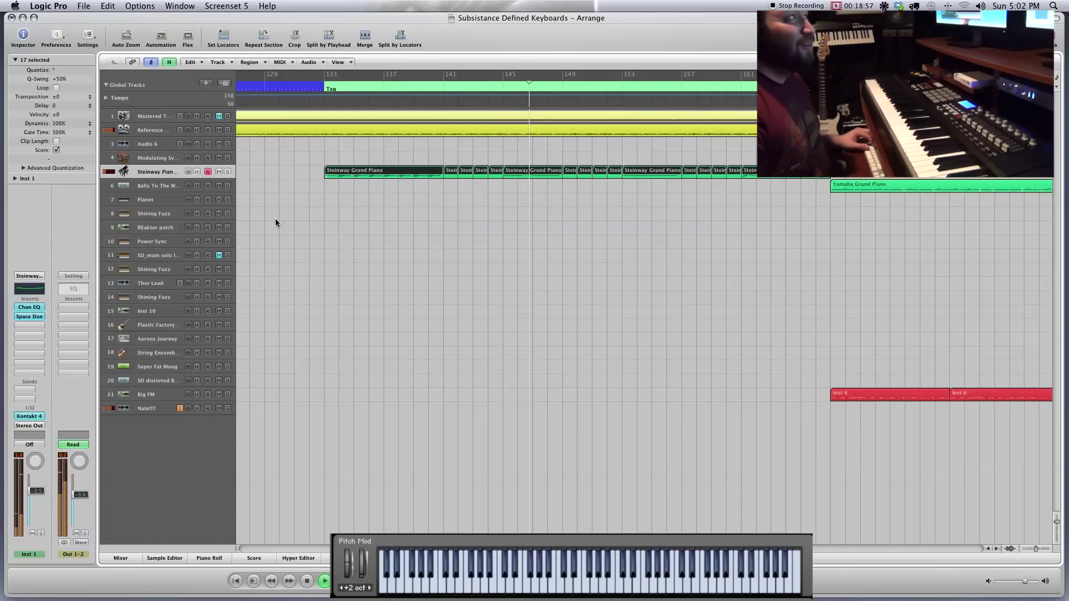
pyautogui.click(227, 172)
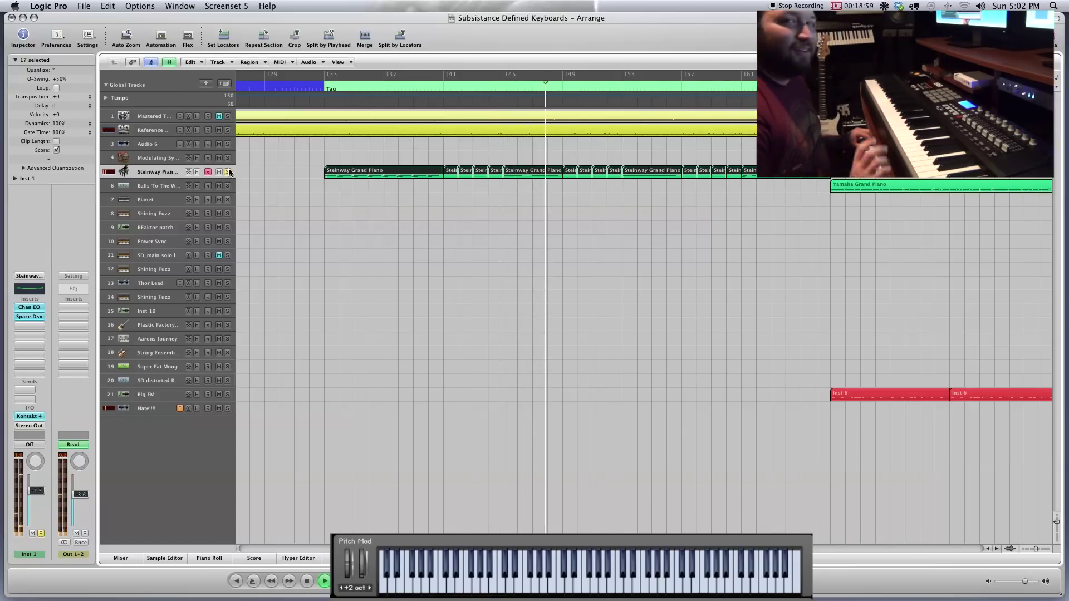
pyautogui.click(228, 172)
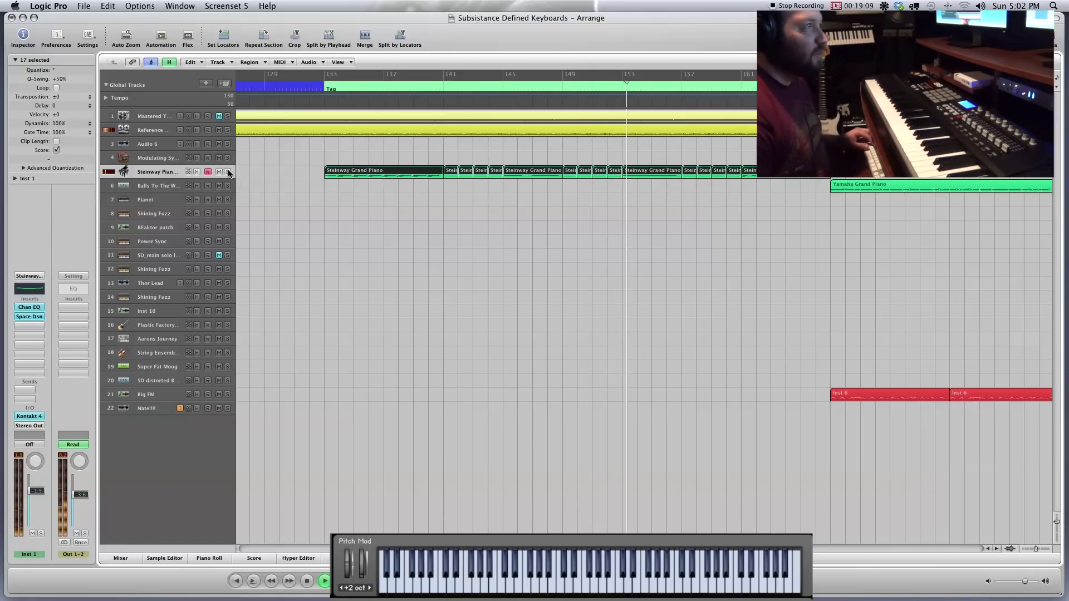
pyautogui.click(228, 172)
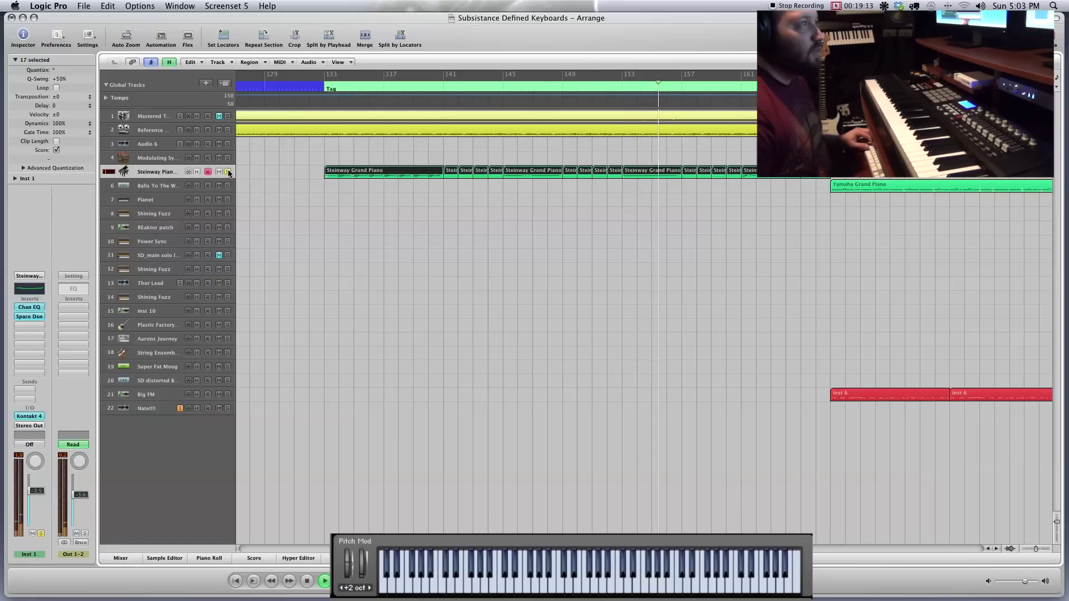
pyautogui.click(227, 171)
pyautogui.hscroll(5, 325, 212)
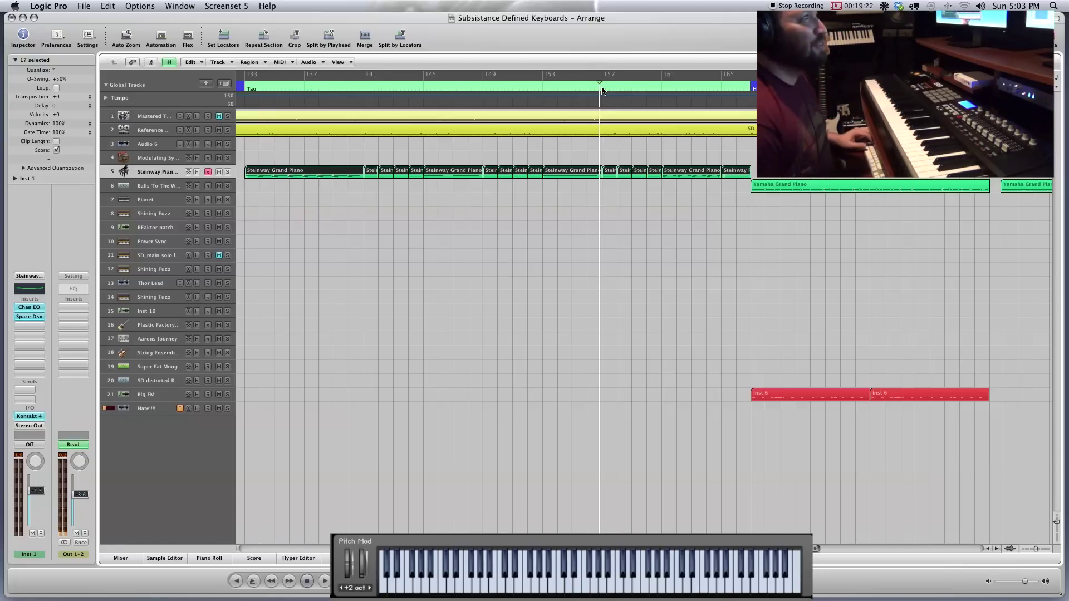
# Step: Deselect the Steinway regions, scroll right through Hook 3, and select Balls To The Wall Piano track 6
pyautogui.click(569, 203)
pyautogui.hscroll(4, 568, 203)
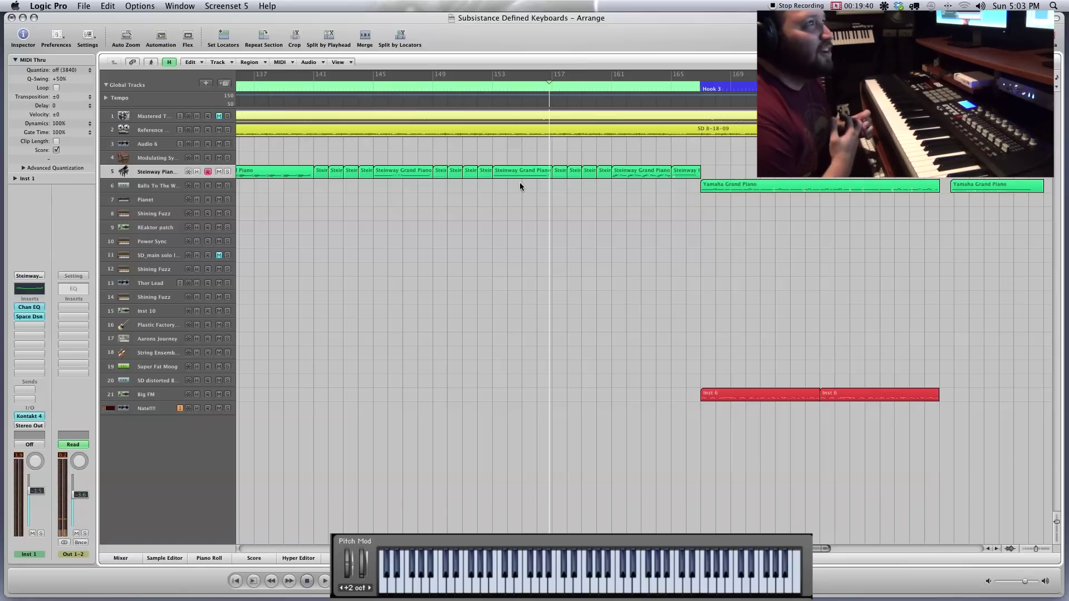
pyautogui.hscroll(5, 519, 186)
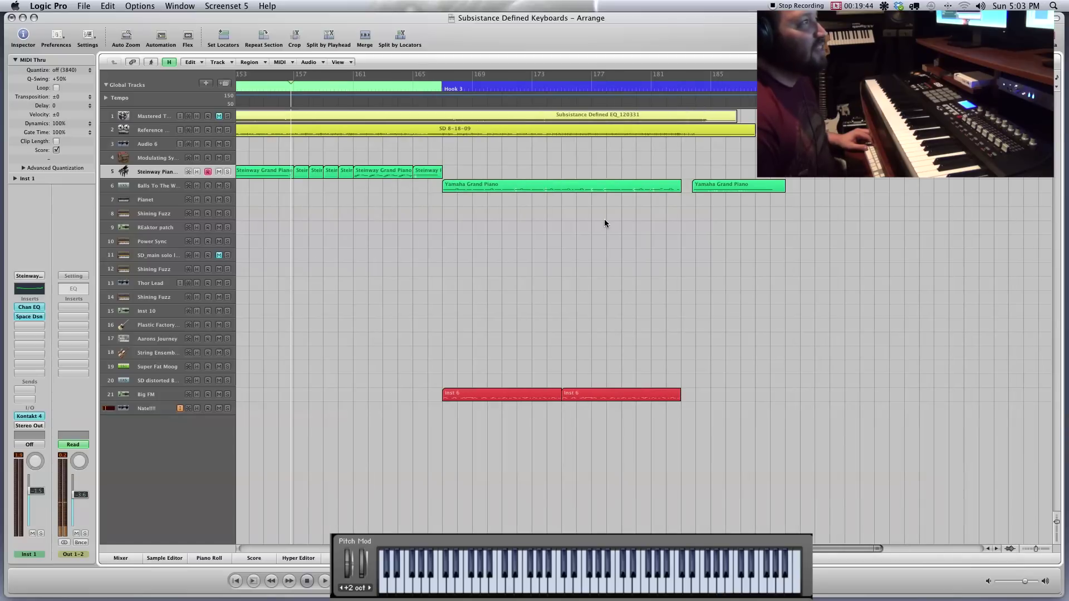
pyautogui.hscroll(2, 604, 224)
pyautogui.press('Down')
# Step: Marquee-select then deselect the two Inst 6 regions, and zoom out horizontally
pyautogui.hscroll(-3, 429, 250)
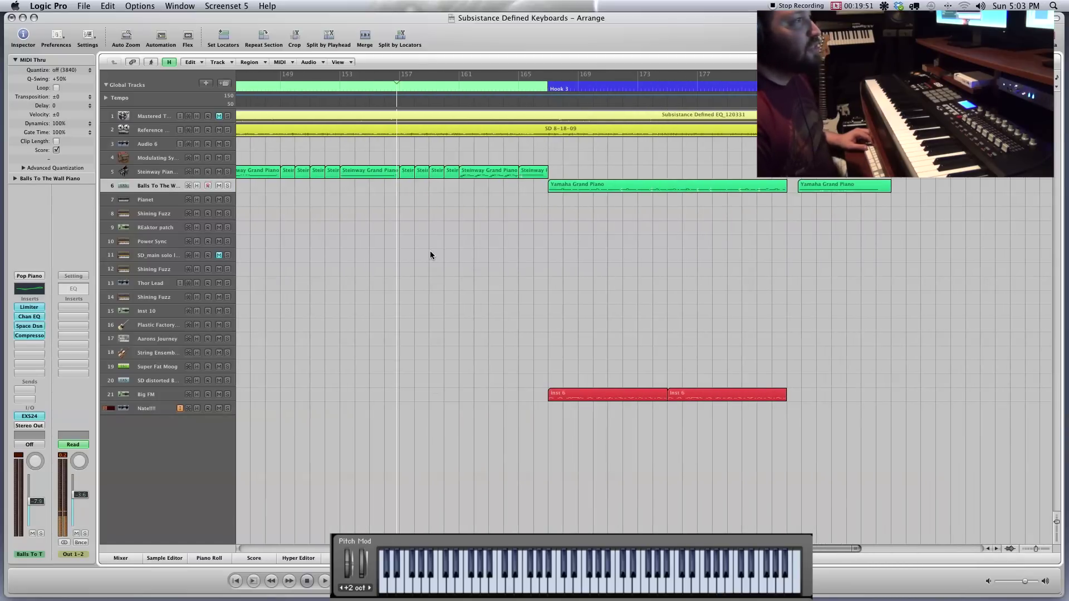
pyautogui.moveTo(463, 319); pyautogui.dragTo(563, 422)
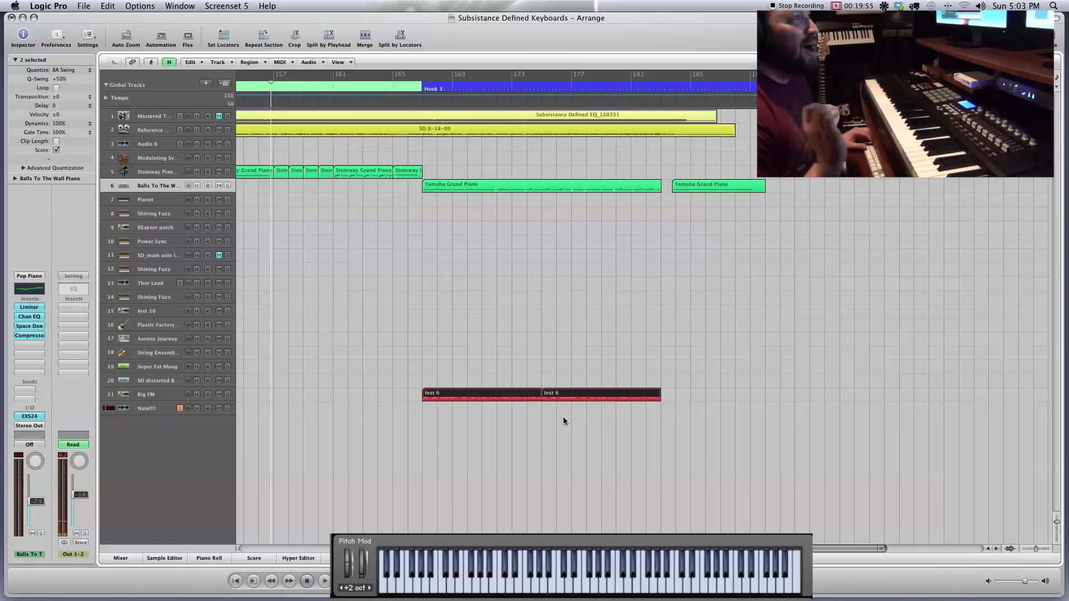
pyautogui.click(476, 343)
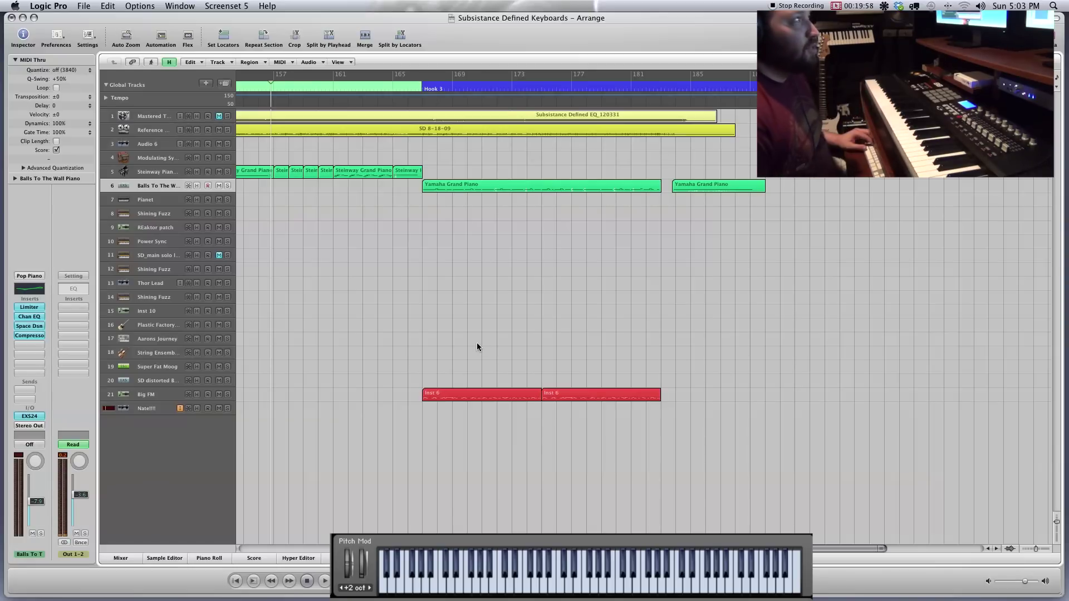
pyautogui.press('super+Left')
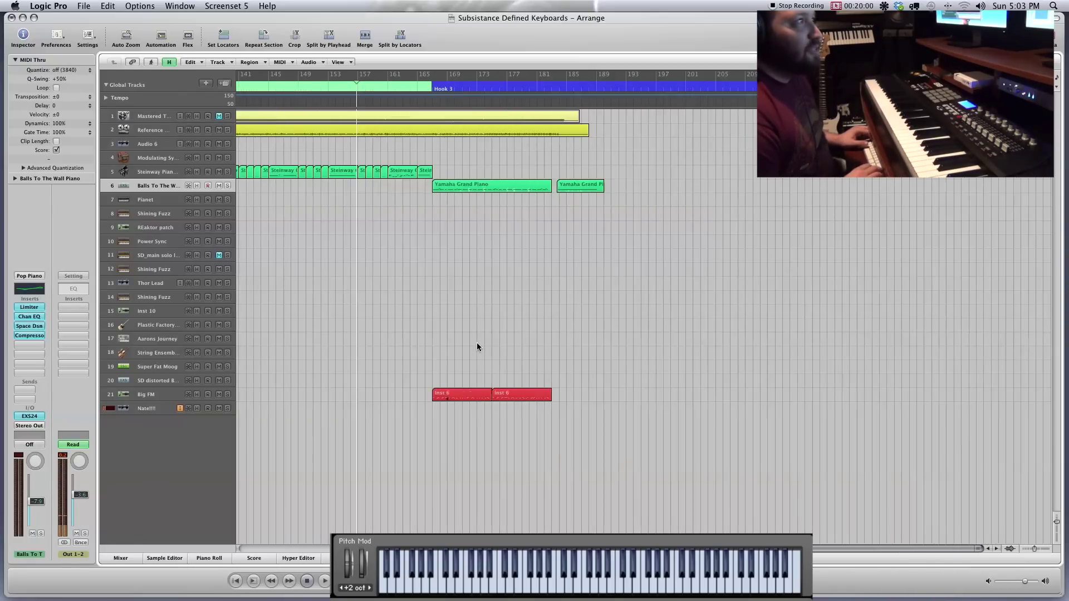
pyautogui.hscroll(-20, 348, 238)
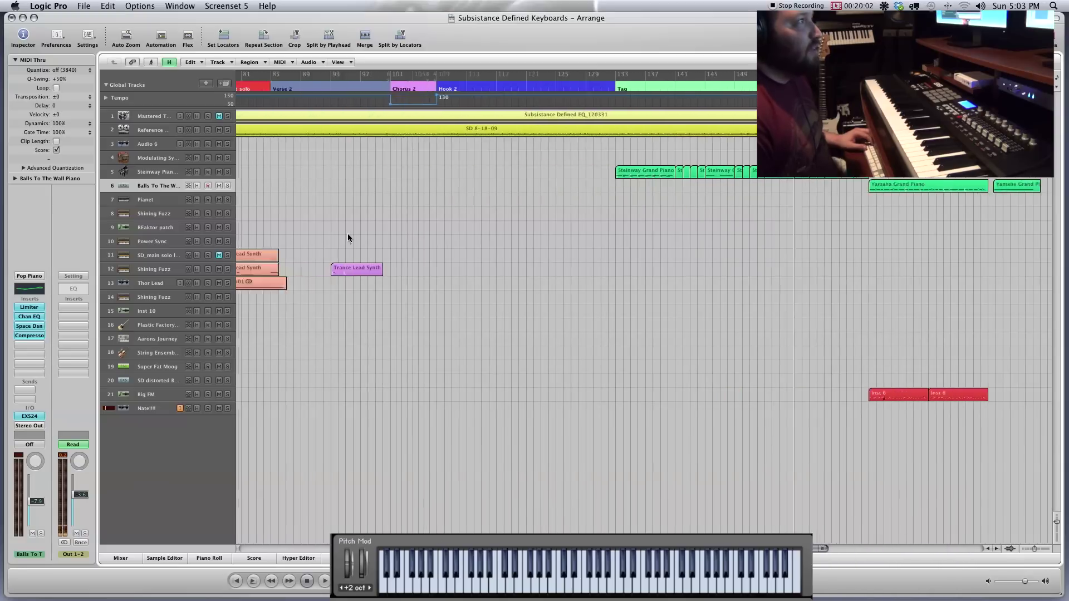
pyautogui.hscroll(12, 348, 235)
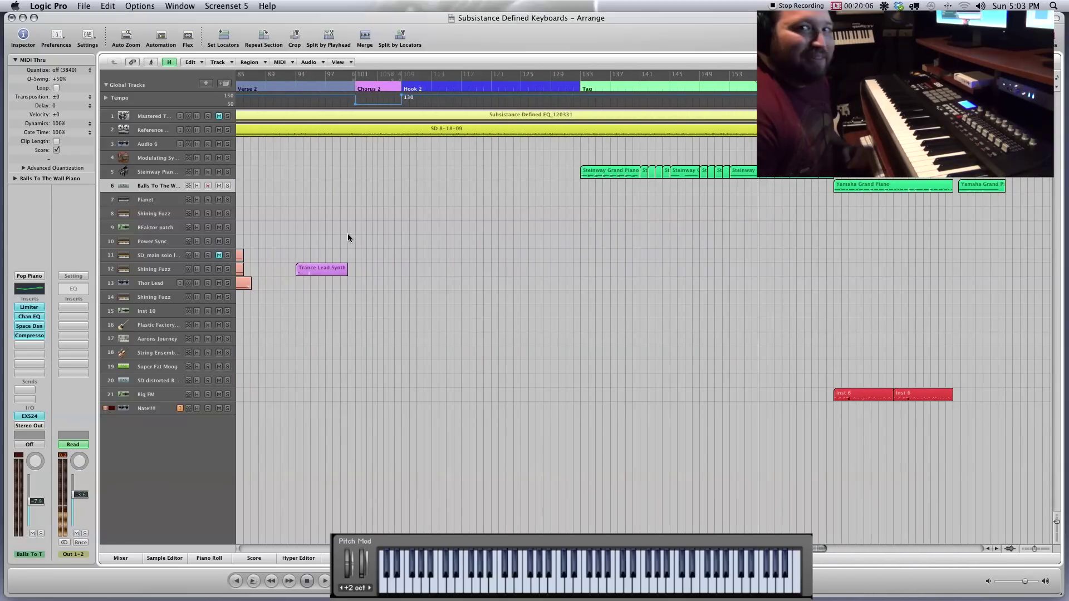
pyautogui.hscroll(8, 302, 214)
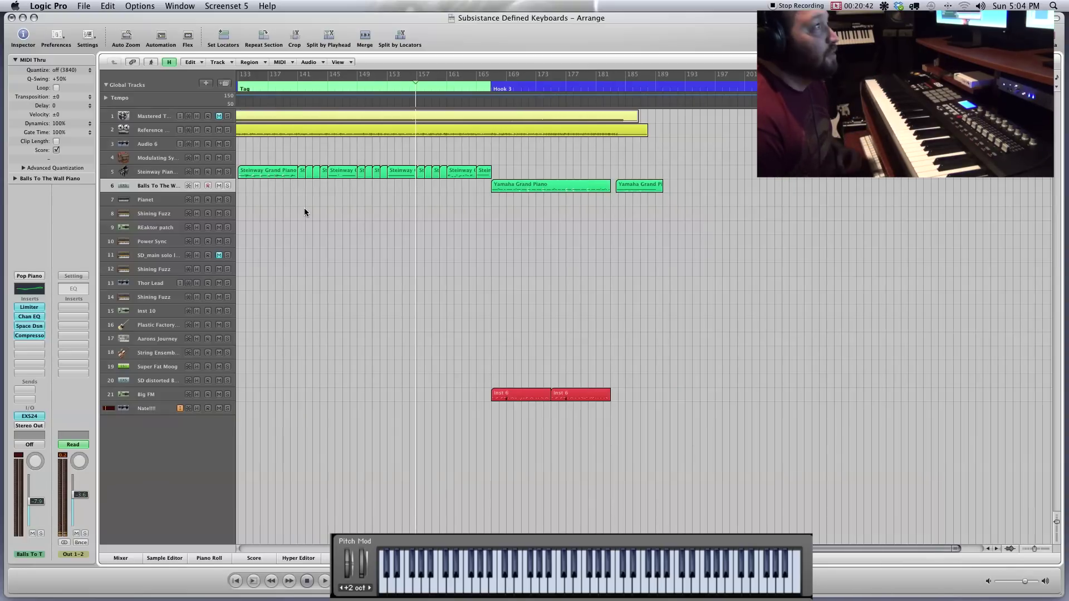
pyautogui.hscroll(3, 304, 208)
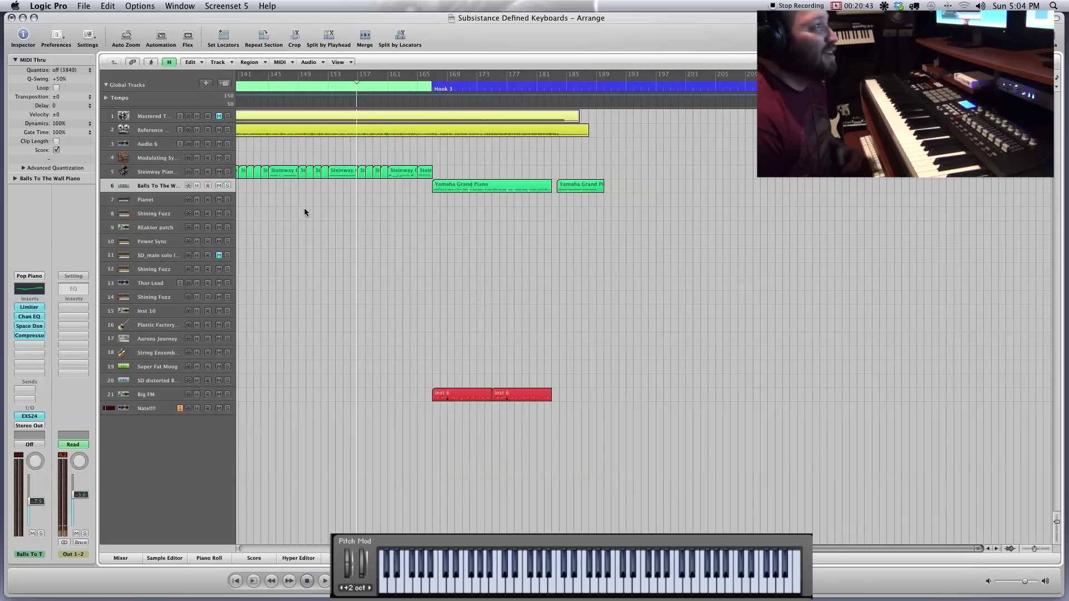
pyautogui.hscroll(-1, 304, 210)
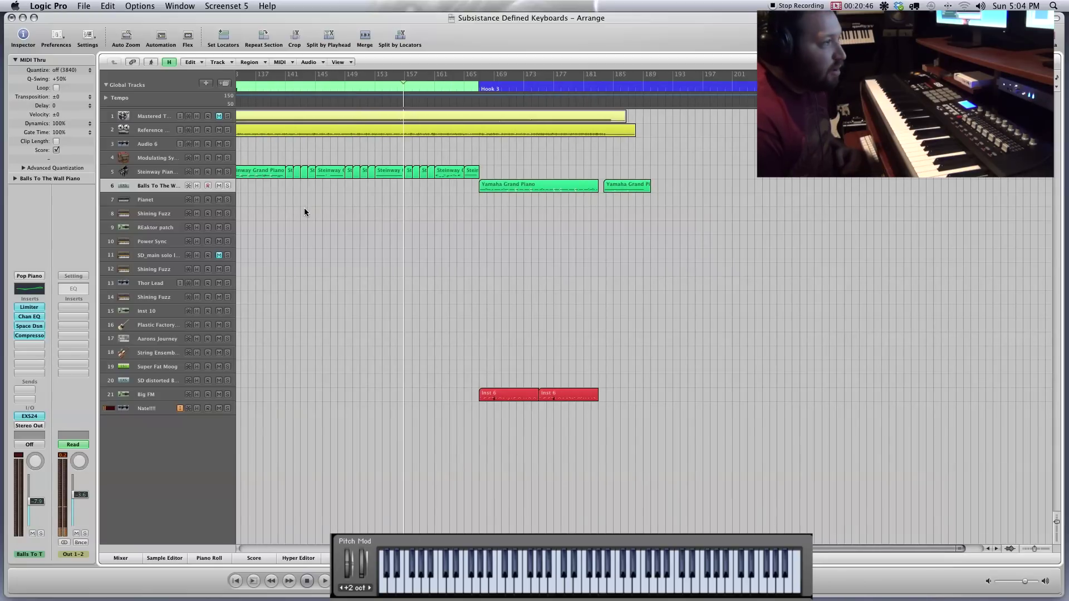
pyautogui.hscroll(-3, 304, 212)
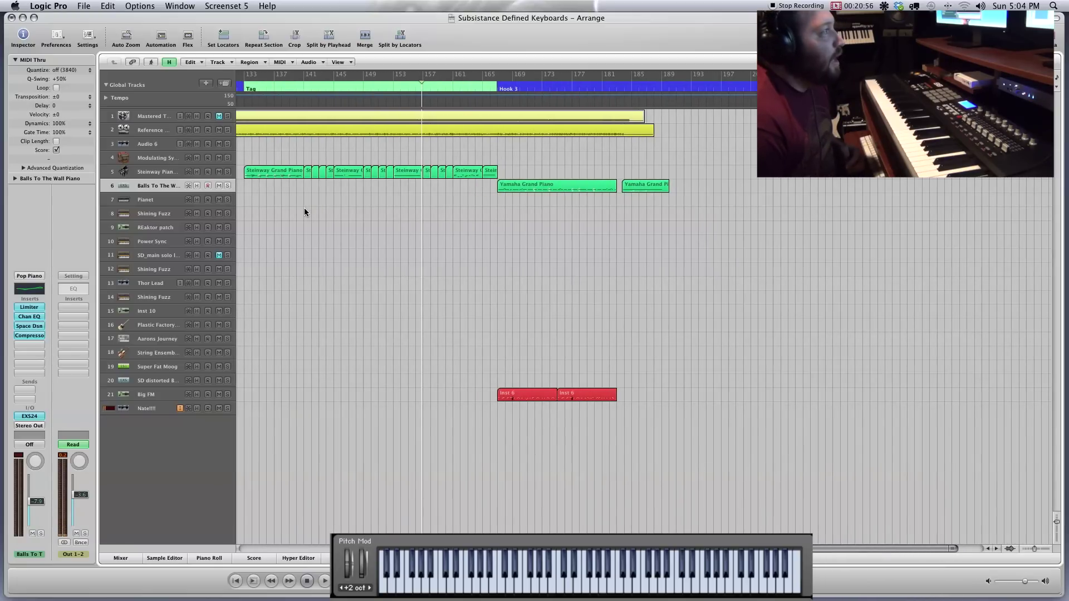
pyautogui.hscroll(2, 304, 211)
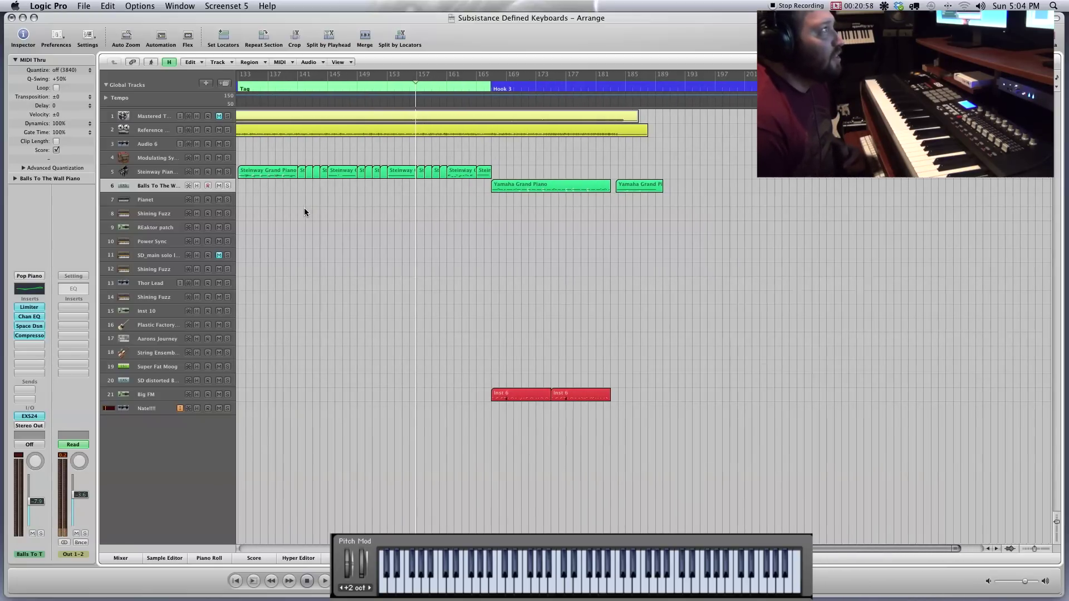